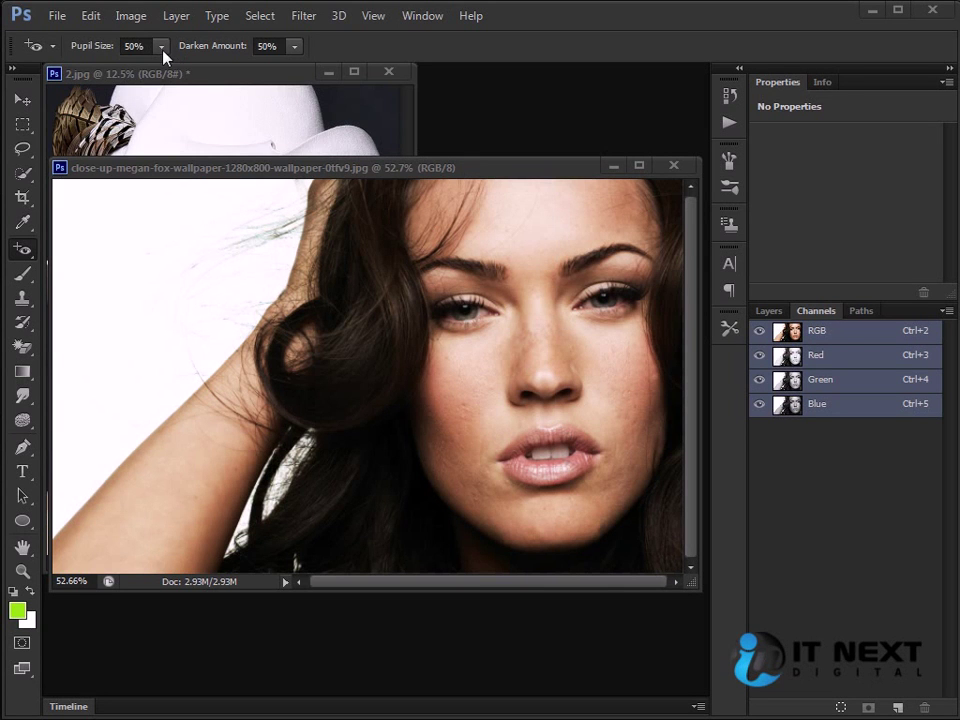
# Resample the portrait to 1500 × 938 pixels with proportions constrained
pyautogui.click(131, 16)
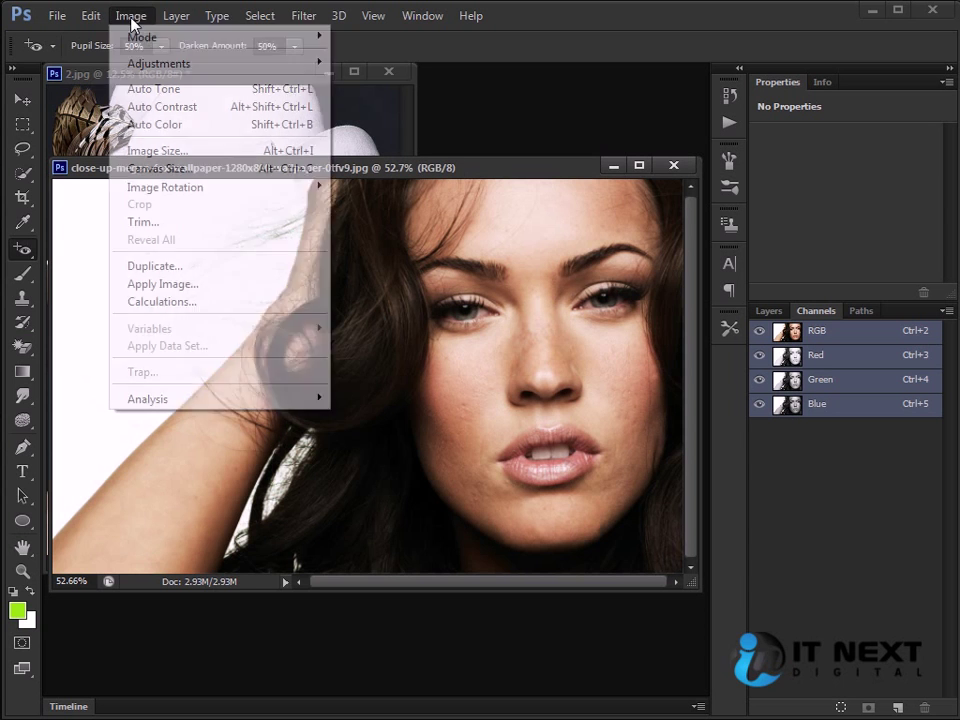
pyautogui.click(165, 150)
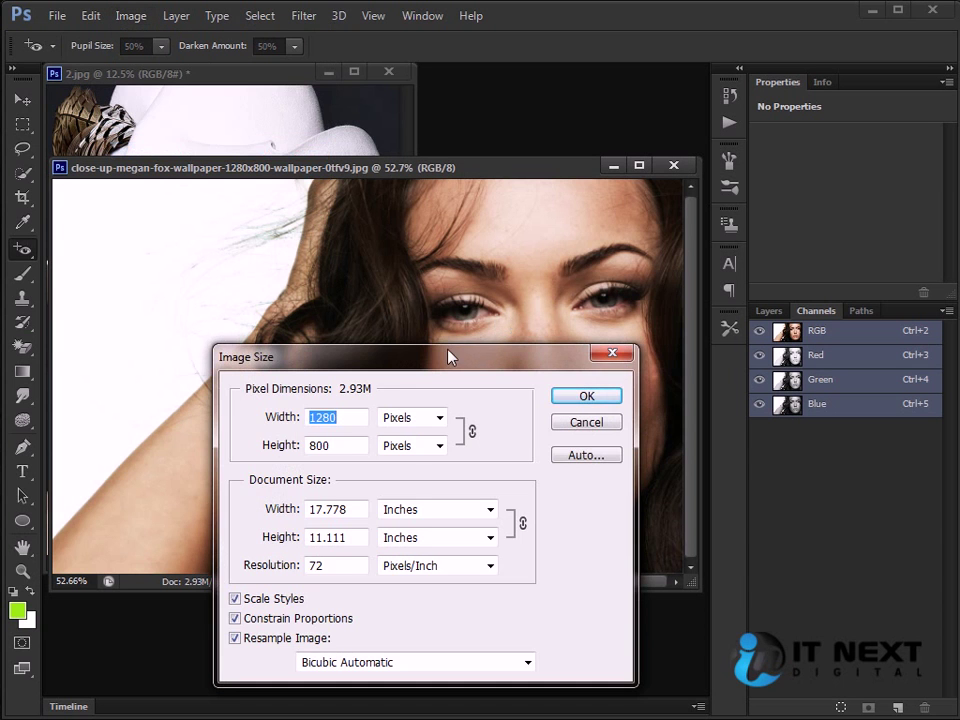
pyautogui.moveTo(449, 357); pyautogui.dragTo(512, 349)
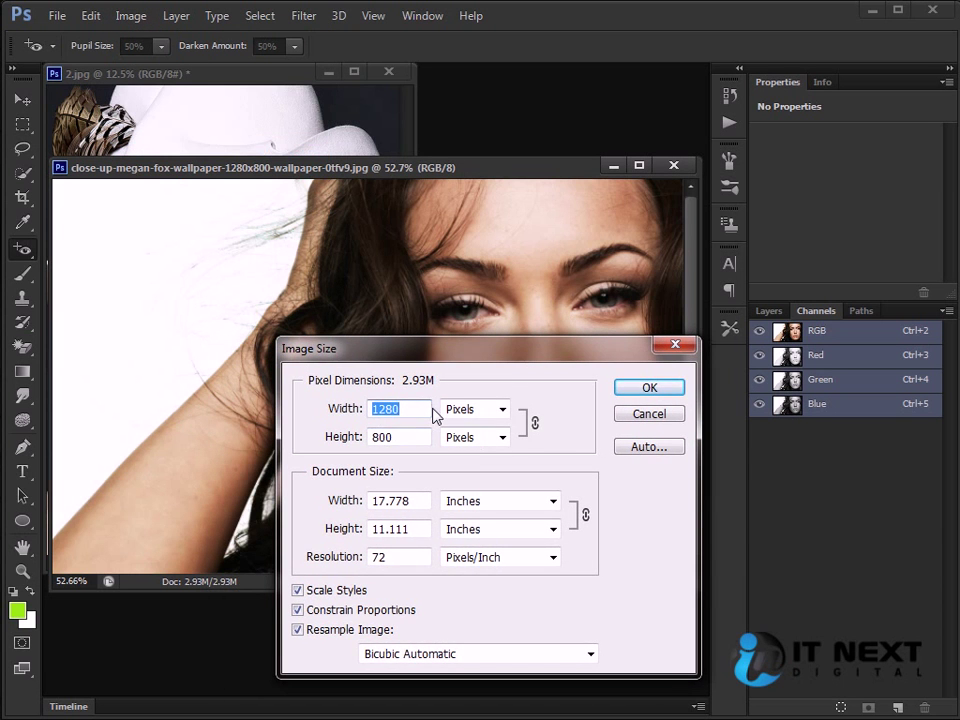
pyautogui.click(411, 439)
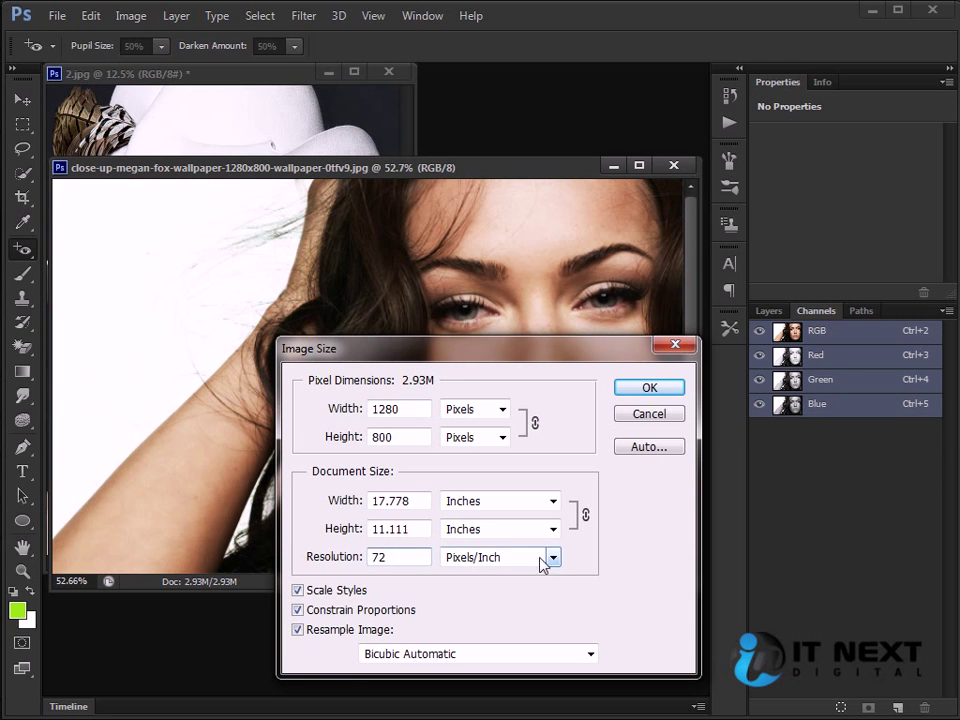
pyautogui.doubleClick(425, 409)
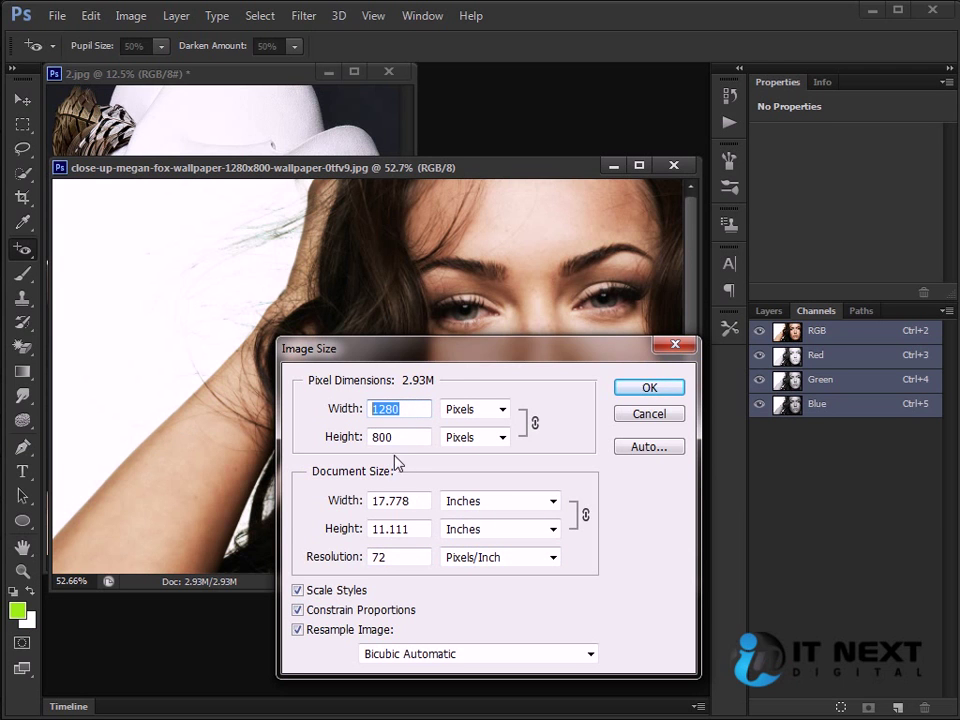
pyautogui.write('1500')
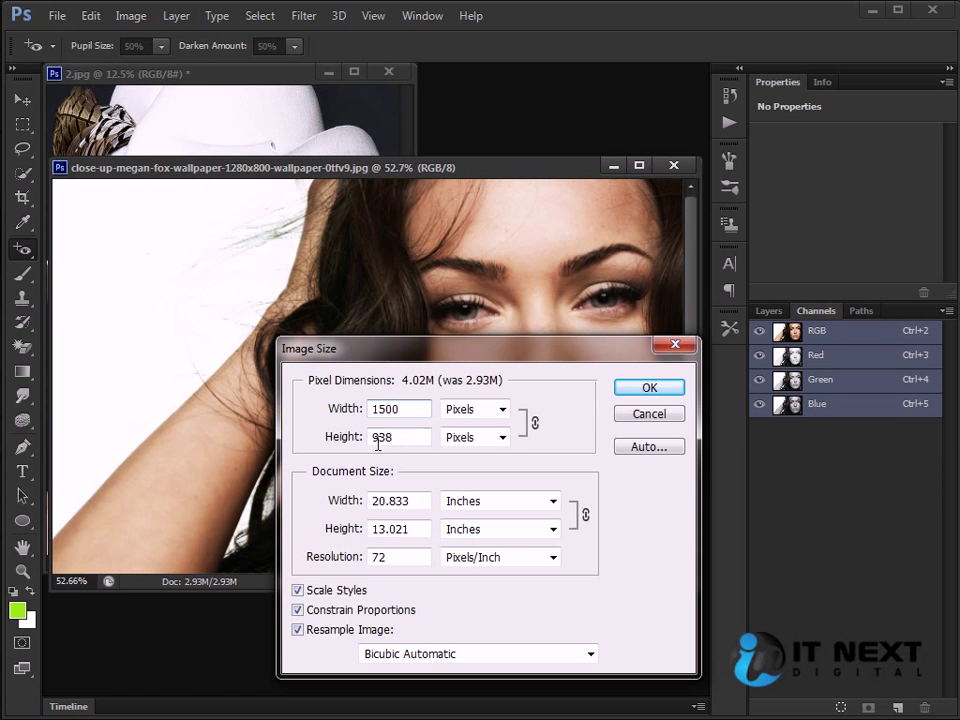
pyautogui.click(407, 438)
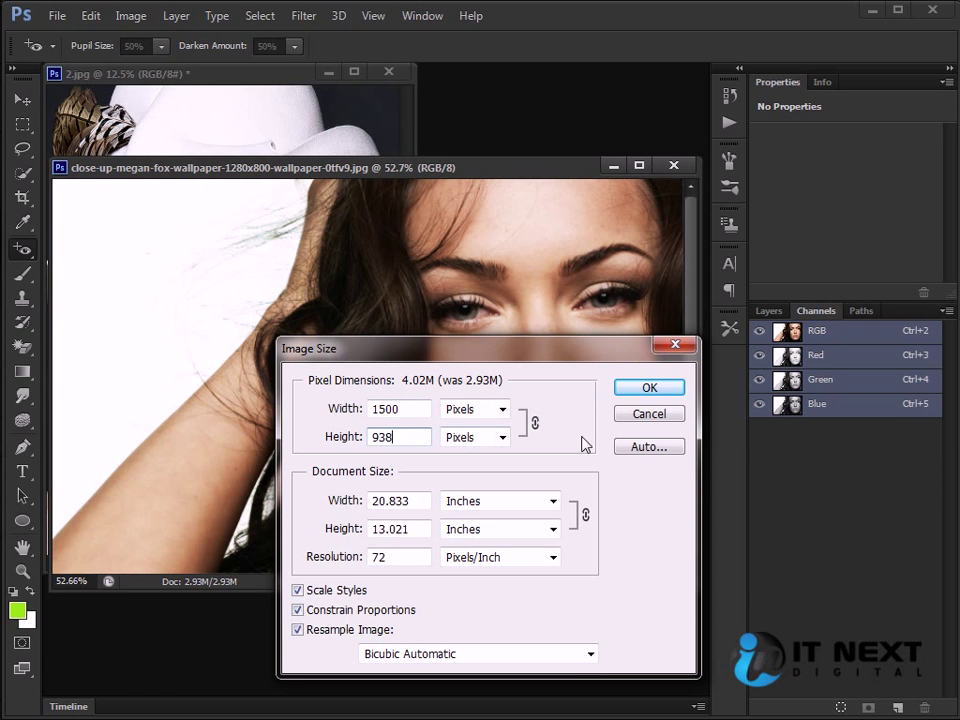
pyautogui.click(649, 388)
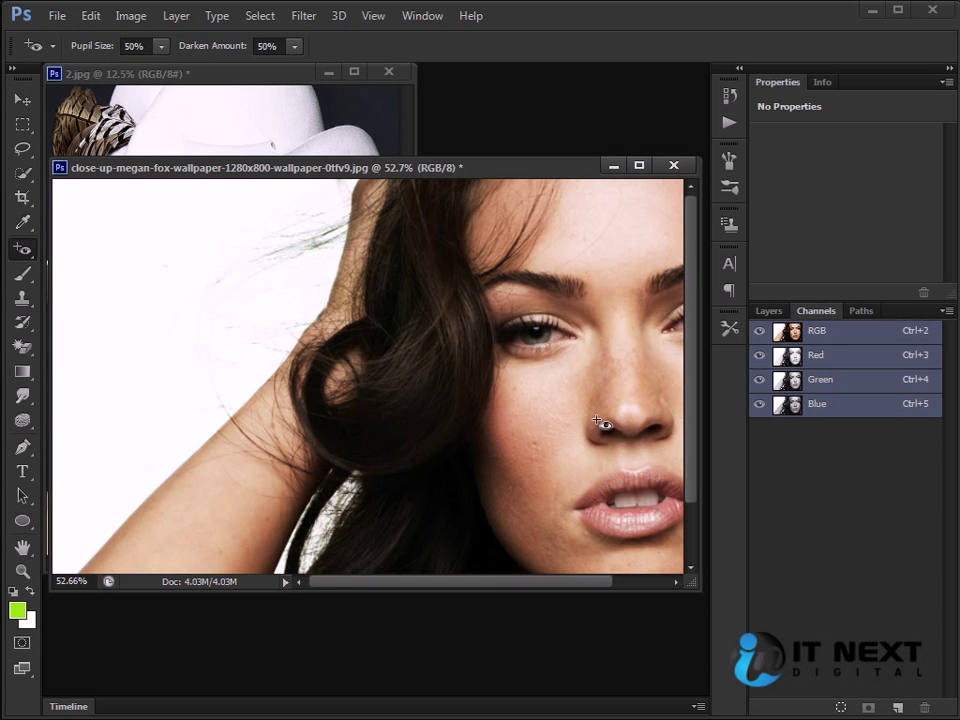
# Undo to 1280×800, then resample to 4729 × 2956 via Auto resolution (266 ppi, Best quality)
pyautogui.moveTo(611, 435); pyautogui.dragTo(311, 332)
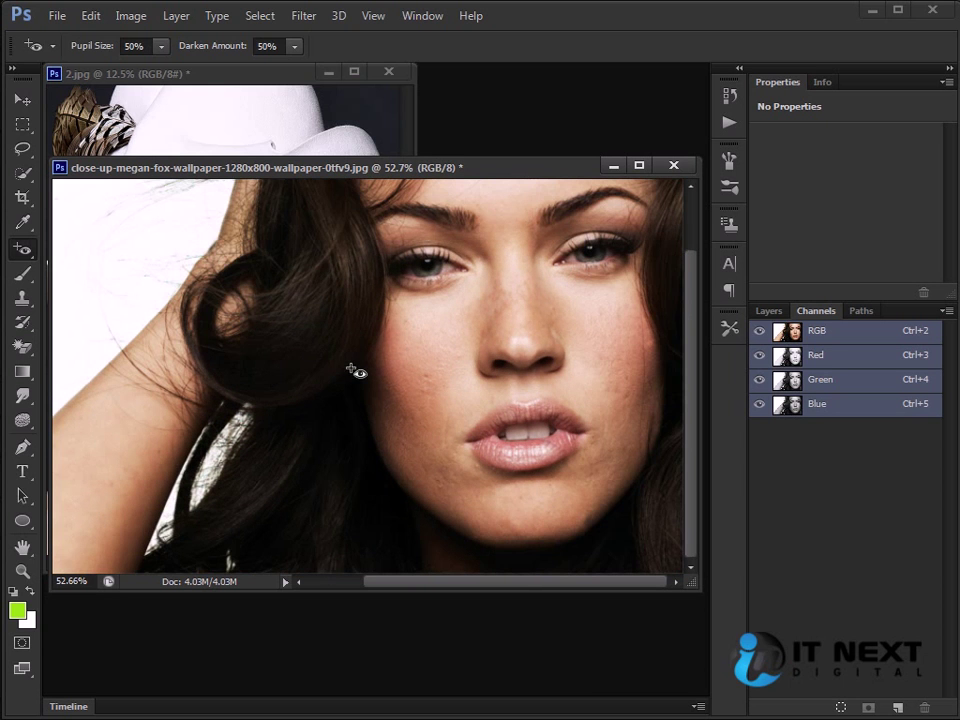
pyautogui.hotkey('ctrl', 'z')
pyautogui.click(130, 15)
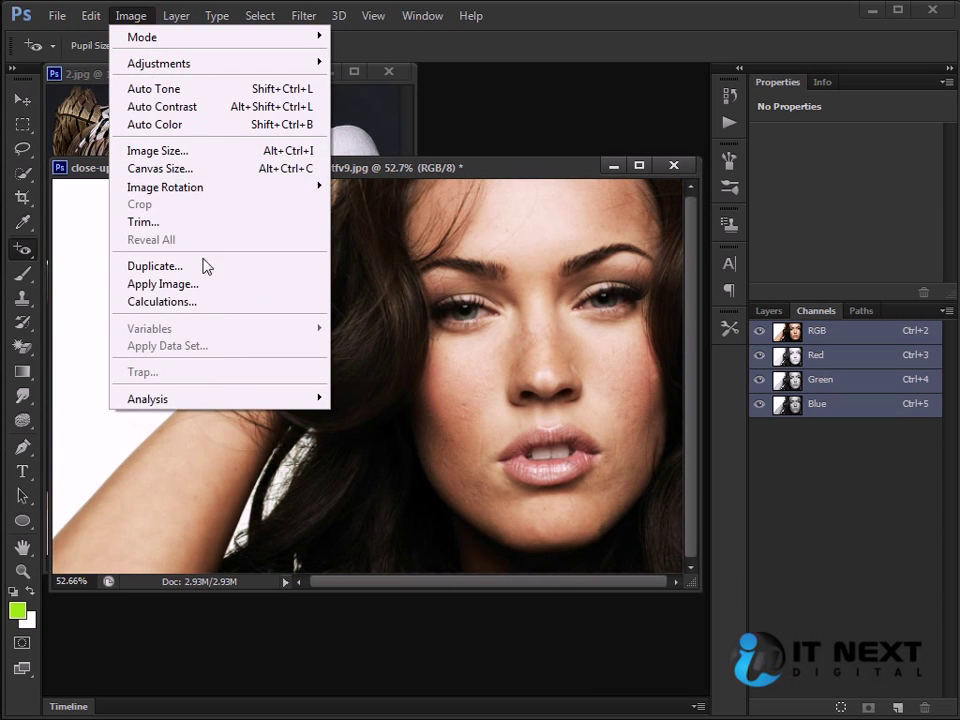
pyautogui.click(157, 150)
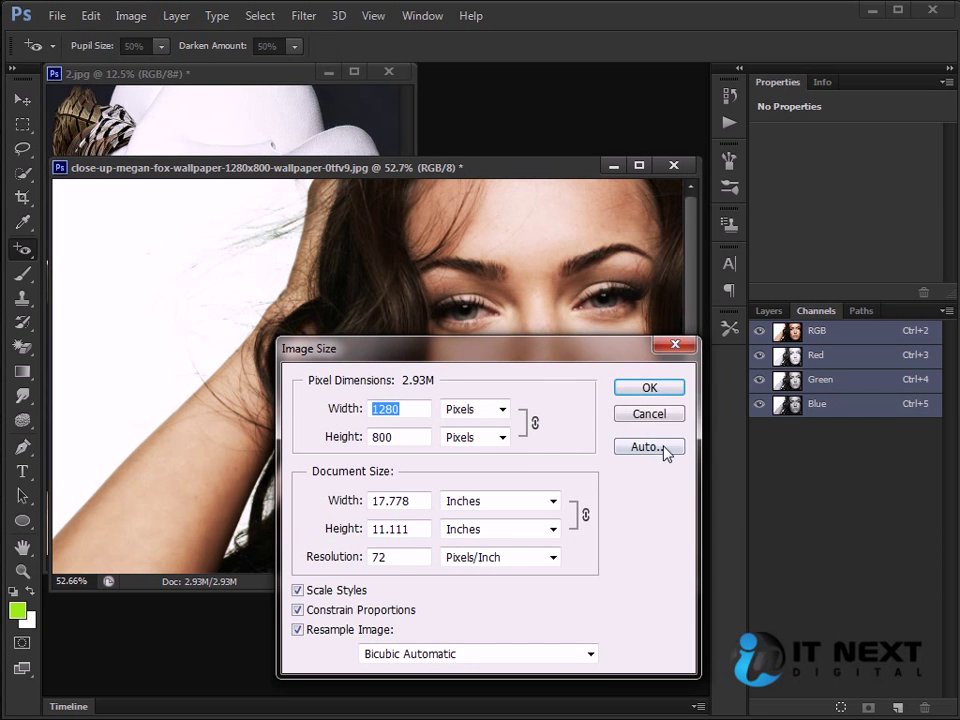
pyautogui.click(664, 450)
pyautogui.moveTo(689, 336); pyautogui.dragTo(474, 426)
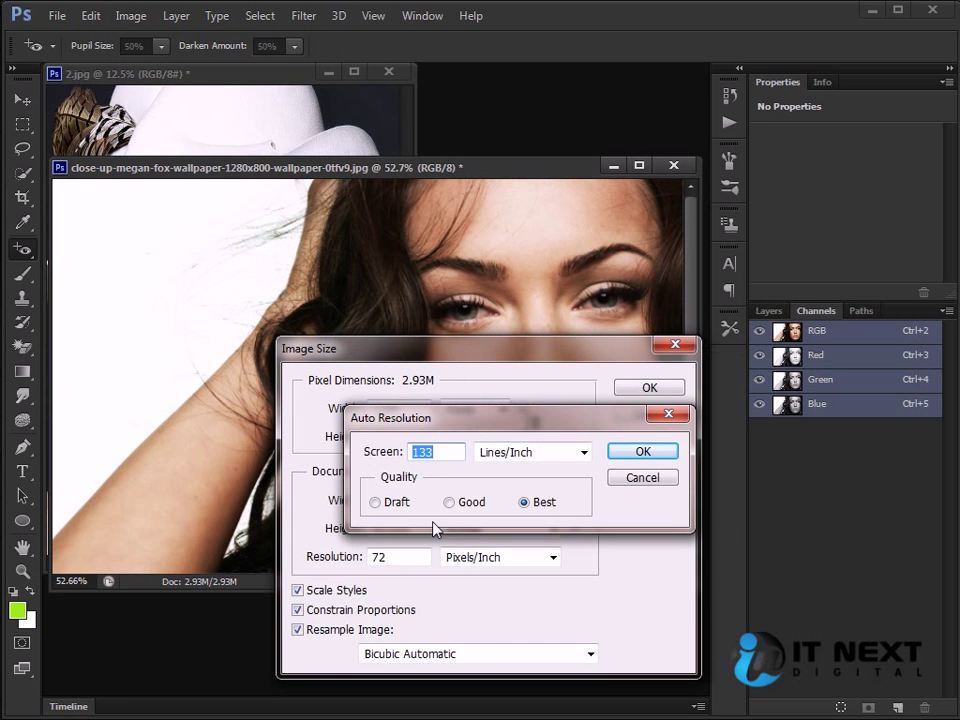
pyautogui.click(376, 503)
pyautogui.click(450, 502)
pyautogui.click(525, 503)
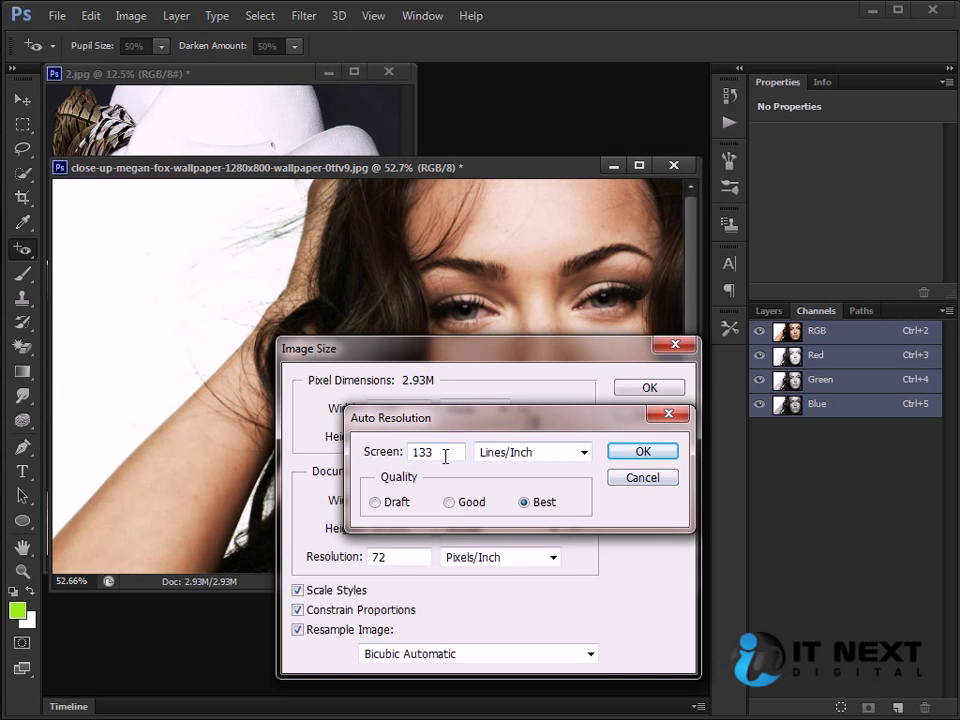
pyautogui.click(640, 452)
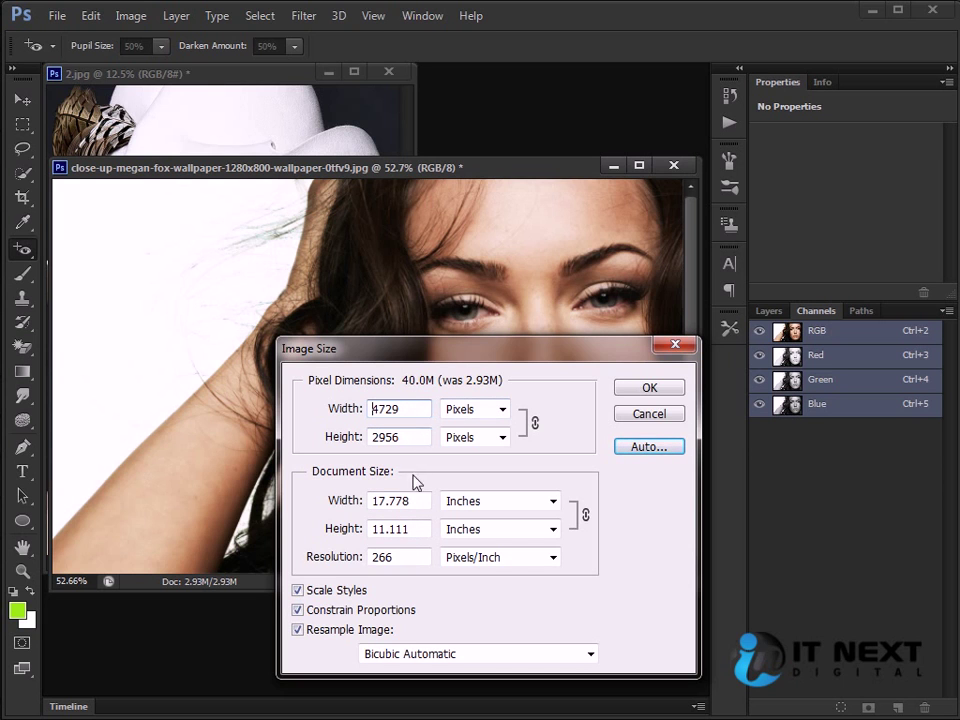
pyautogui.click(648, 388)
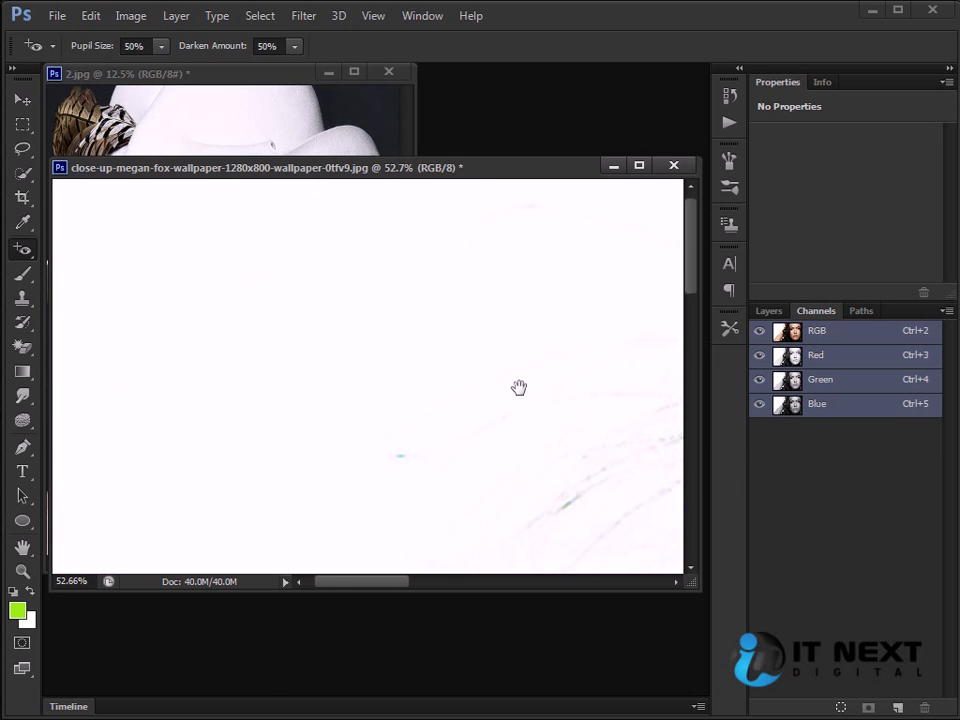
# Inspect the enlarged photo, undo it back to 1280×800 pixels, and reopen Image Size
pyautogui.moveTo(622, 427); pyautogui.dragTo(460, 291)
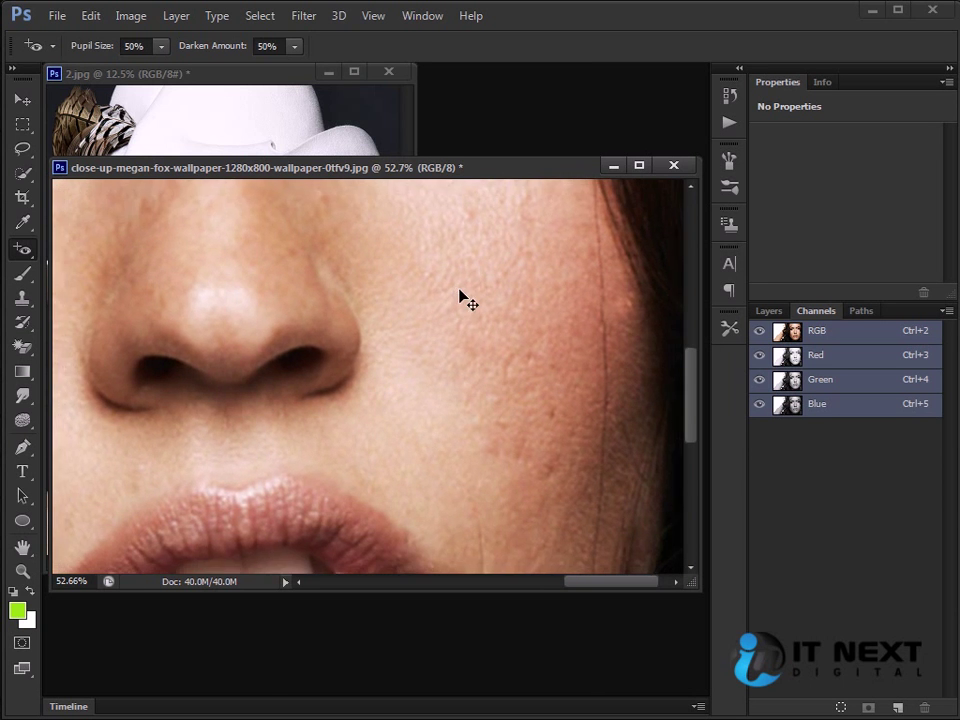
pyautogui.hotkey('ctrl', '-')
pyautogui.hotkey('ctrl', '-')
pyautogui.hotkey('ctrl', '-')
pyautogui.hotkey('ctrl', '-')
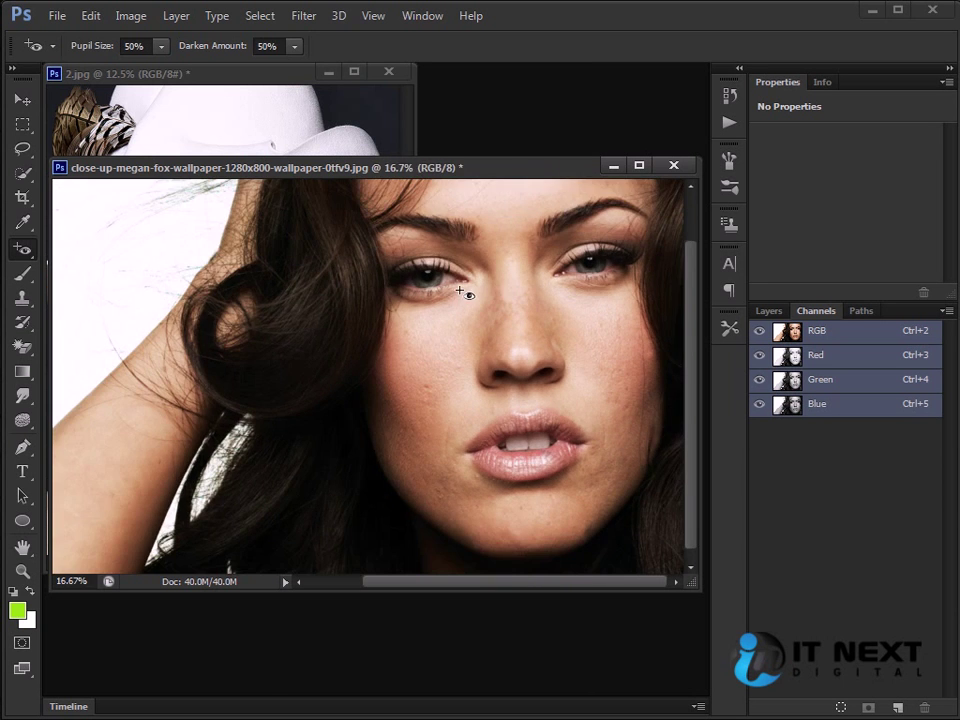
pyautogui.hotkey('ctrl', 'z')
pyautogui.hotkey('ctrl', '+')
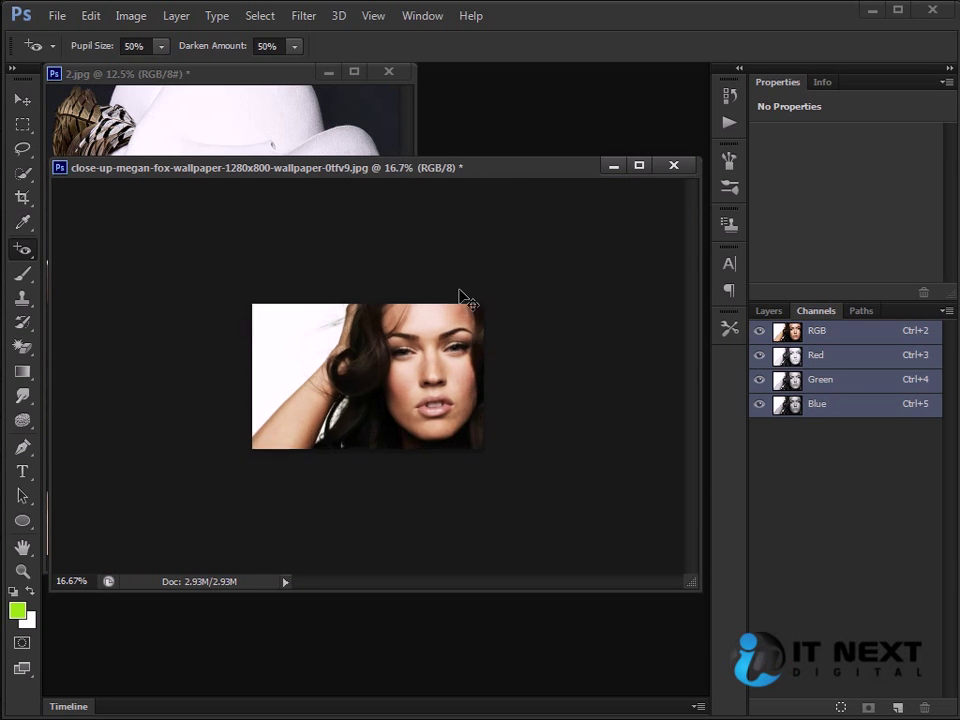
pyautogui.hotkey('ctrl', 'alt', 'i')
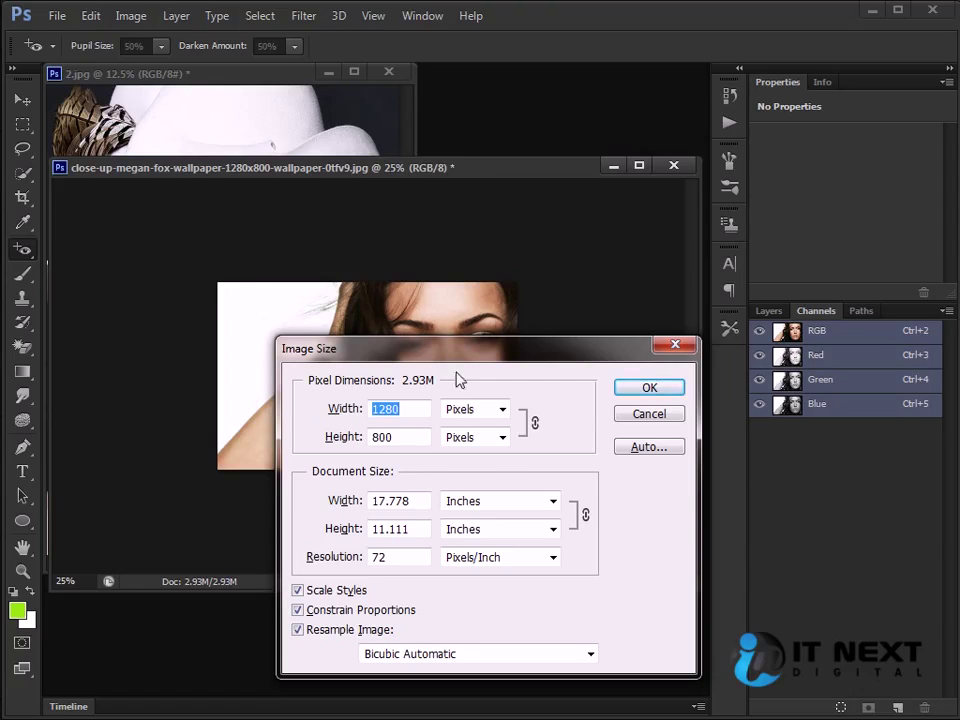
pyautogui.moveTo(452, 358); pyautogui.dragTo(392, 314)
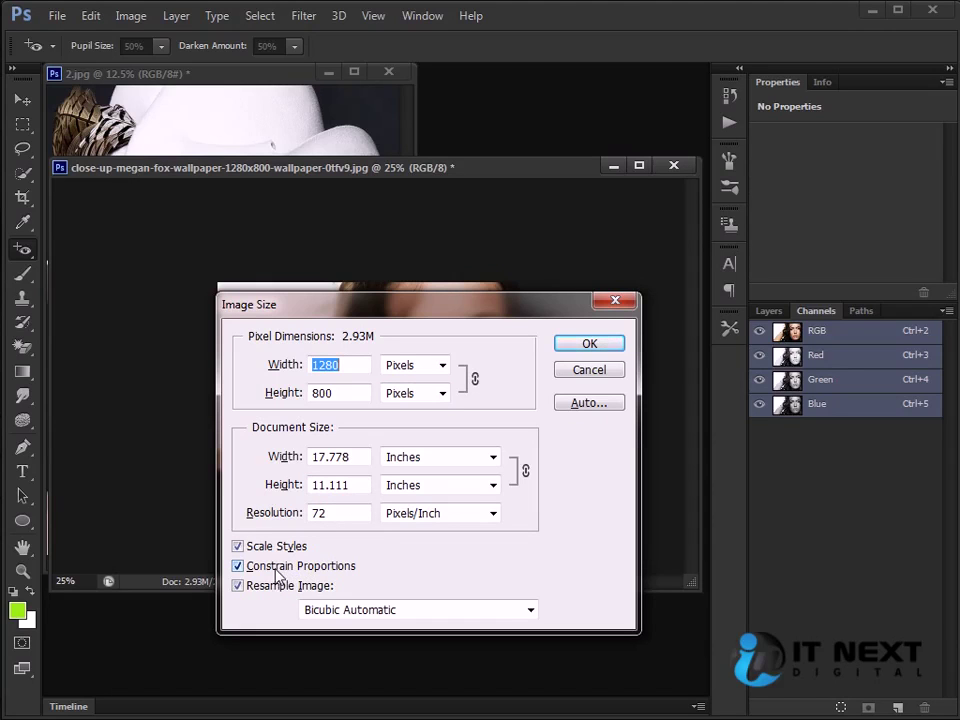
pyautogui.doubleClick(318, 512)
pyautogui.write('300')
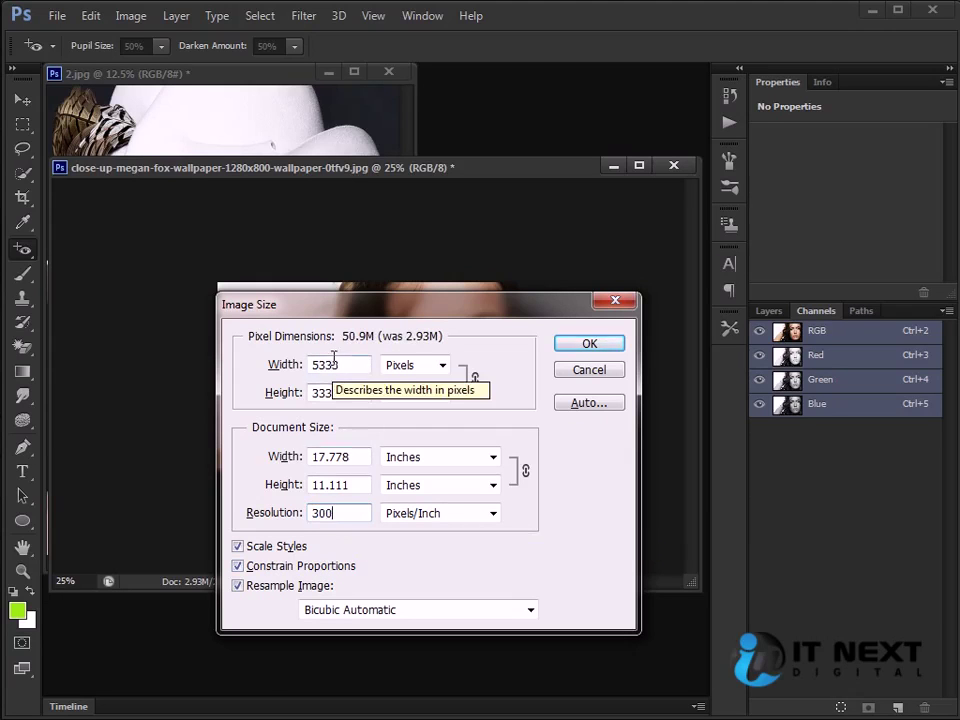
pyautogui.click(357, 396)
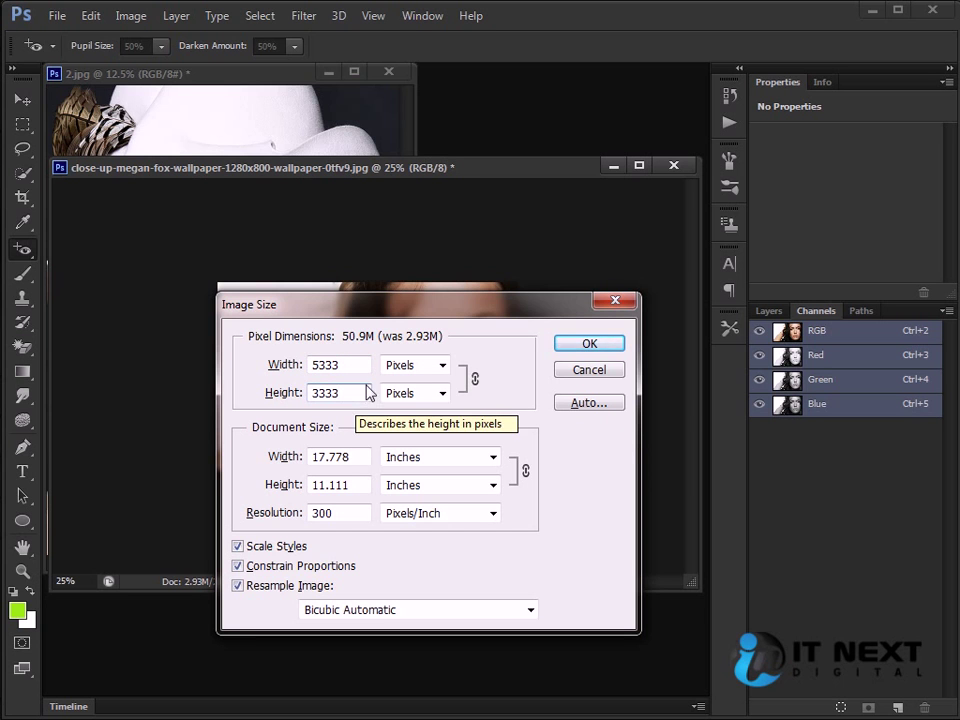
pyautogui.click(588, 344)
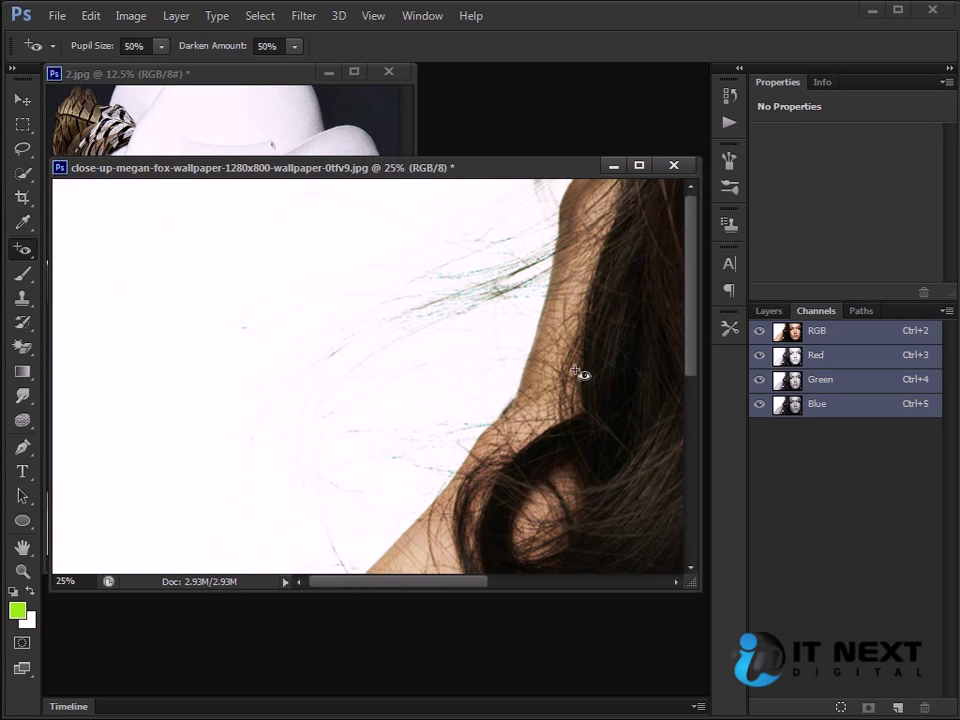
pyautogui.moveTo(610, 353); pyautogui.dragTo(474, 354)
pyautogui.hotkey('ctrl', 'z')
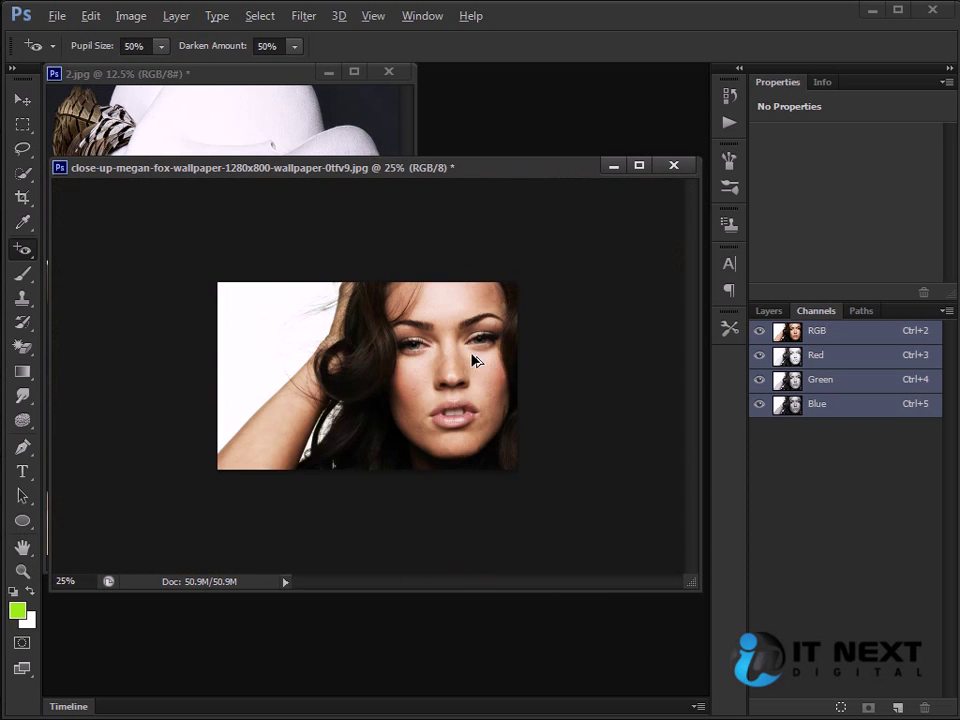
pyautogui.hotkey('ctrl', 'alt', 'i')
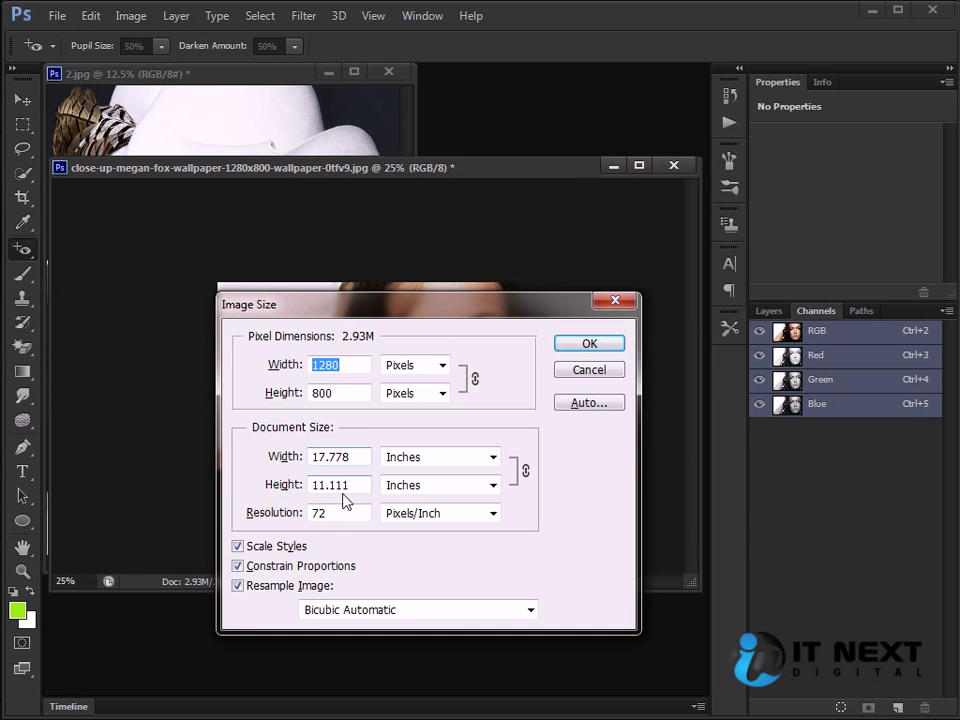
# With Resample Image off, set a 20-inch document width (12.5 inches tall, 64 ppi)
pyautogui.click(300, 392)
pyautogui.click(258, 588)
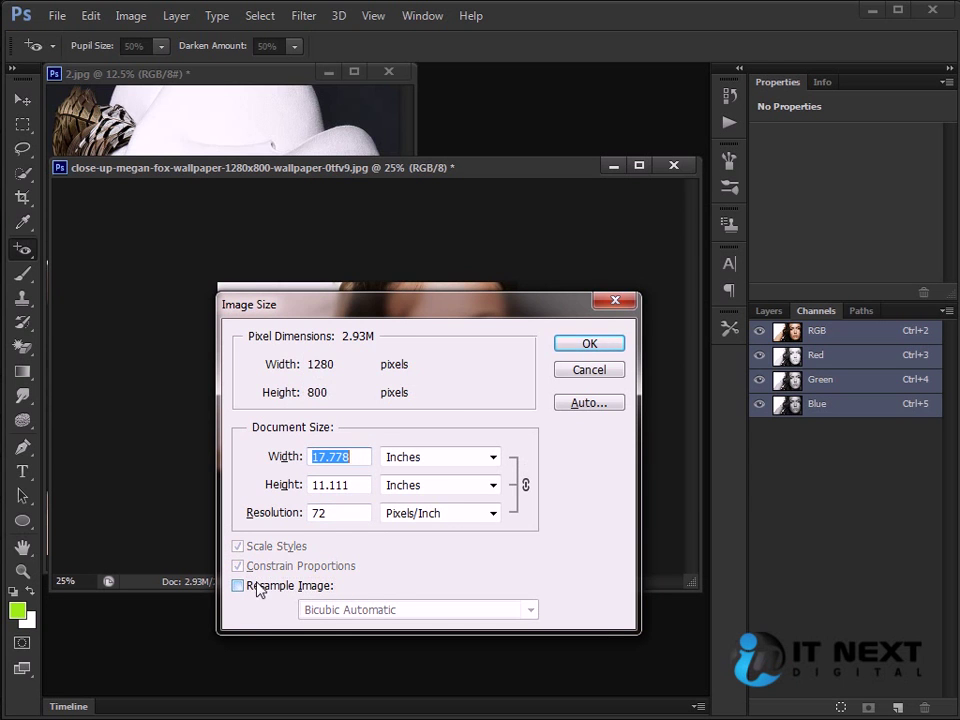
pyautogui.write('20')
pyautogui.click(356, 487)
pyautogui.click(605, 343)
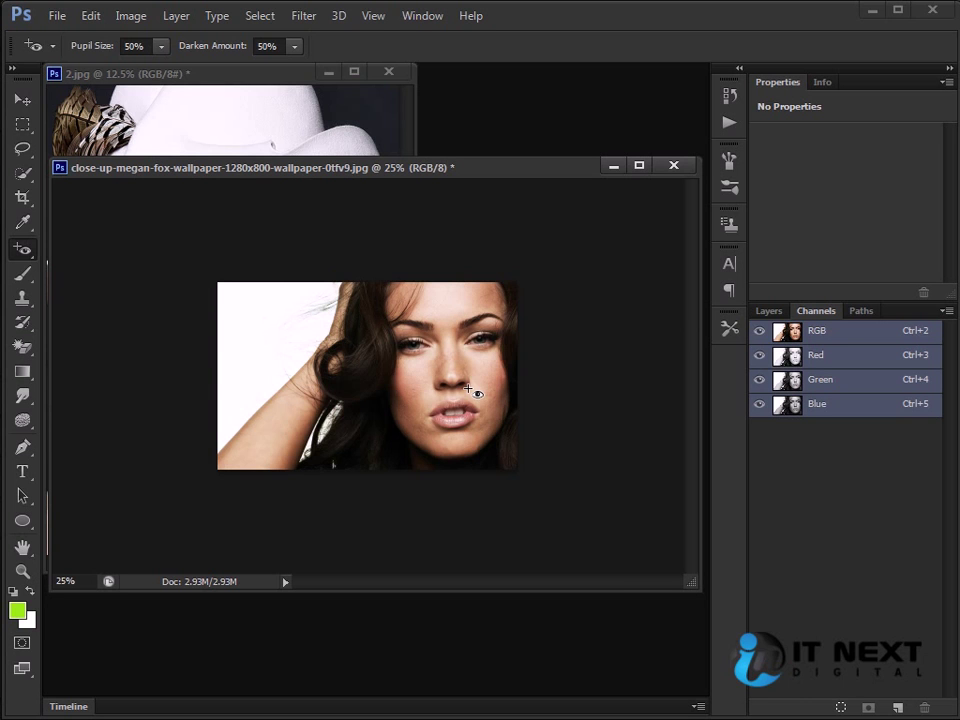
pyautogui.hotkey('ctrl', 'alt', 'i')
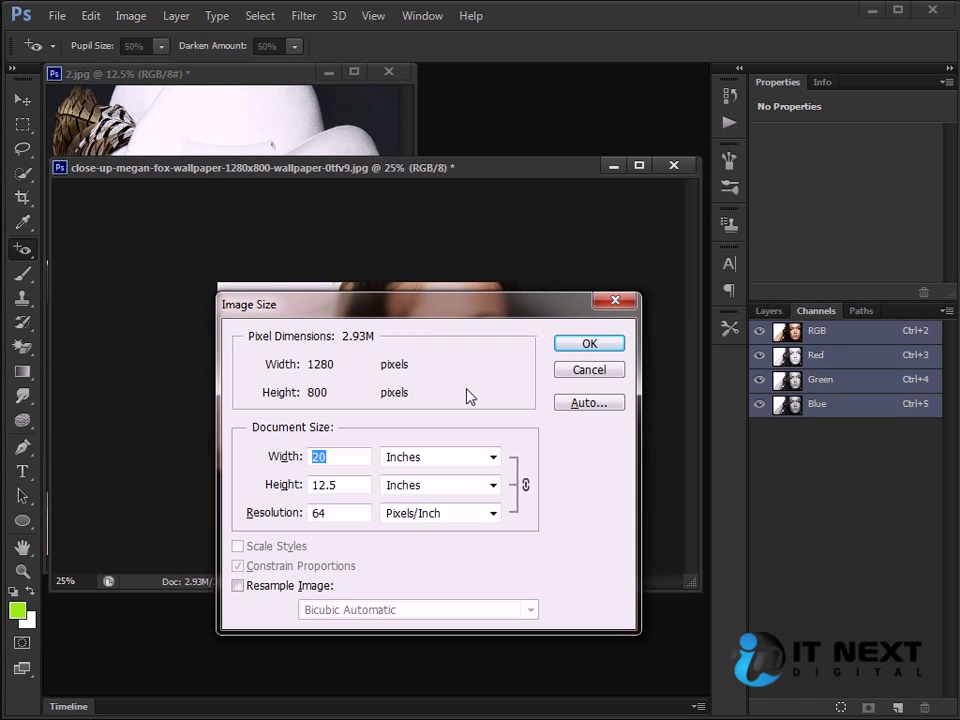
# Resample non-proportionally to 2000 × 800 pixels, then undo the stretch
pyautogui.click(277, 586)
pyautogui.click(277, 548)
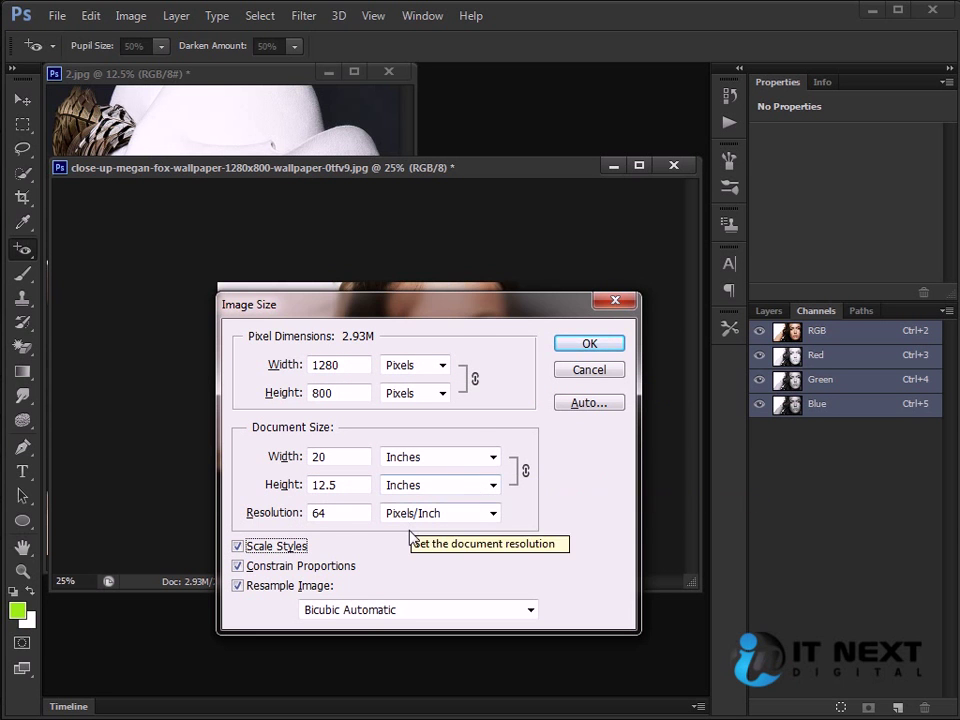
pyautogui.click(276, 566)
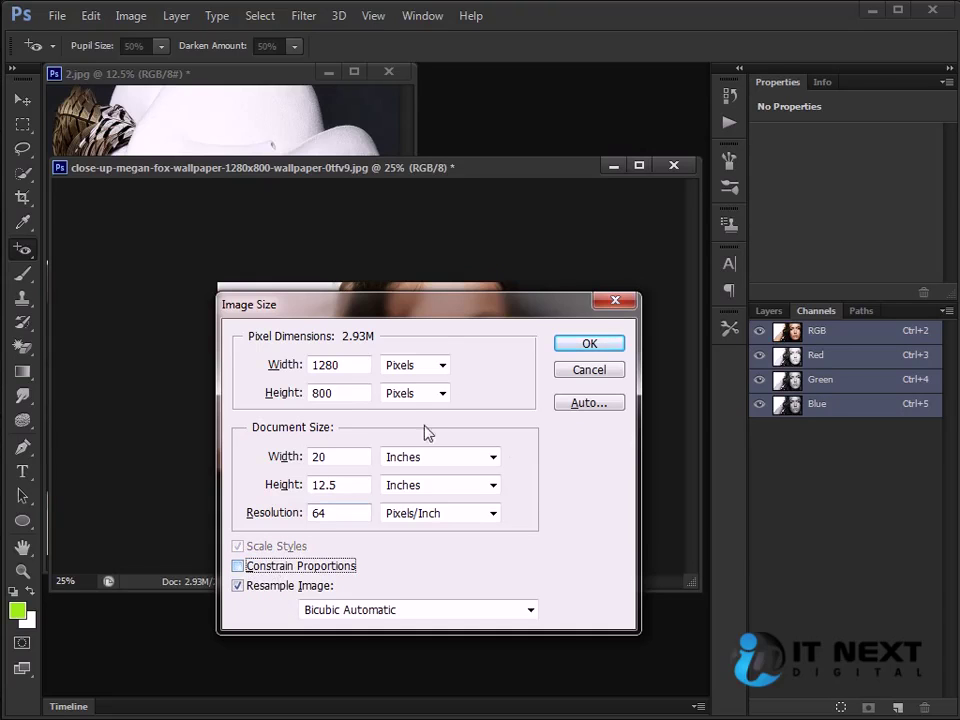
pyautogui.moveTo(356, 365); pyautogui.dragTo(270, 377)
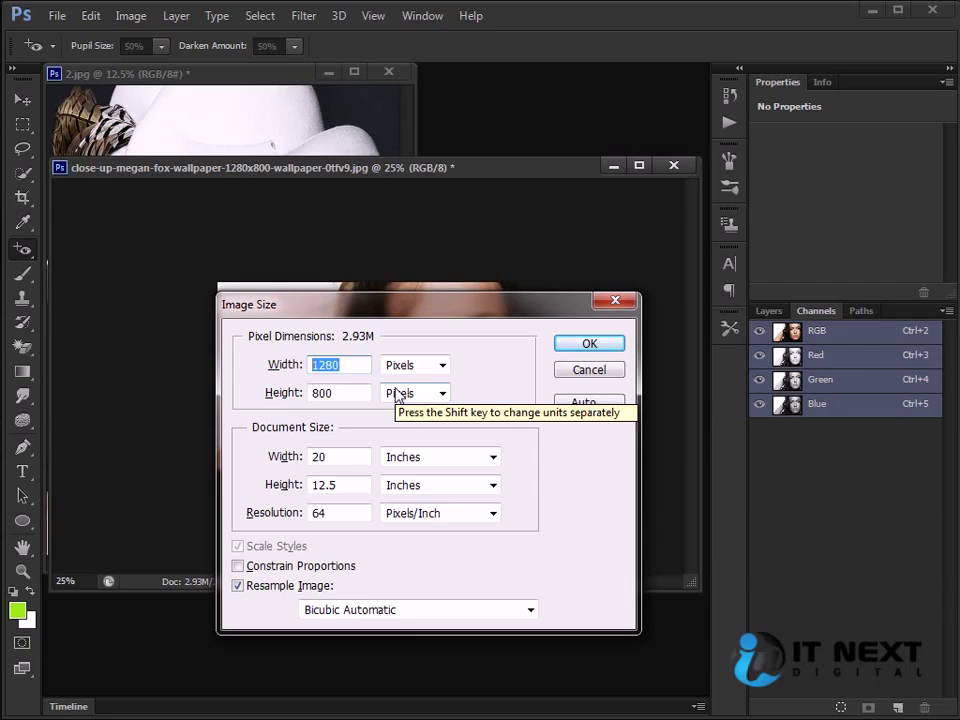
pyautogui.write('20020')
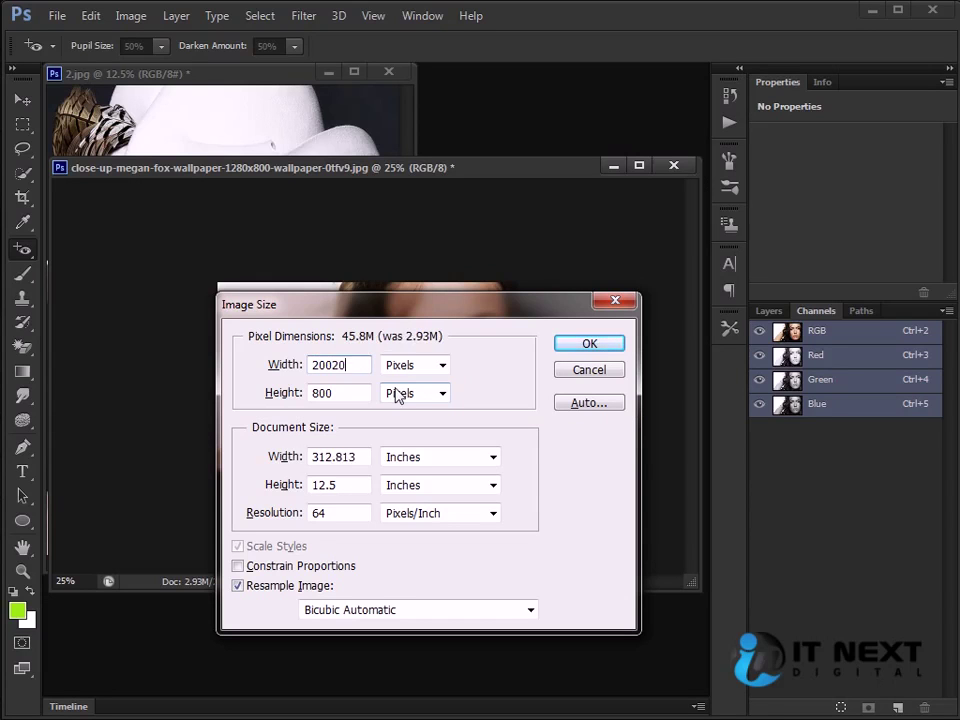
pyautogui.press('BackSpace')
pyautogui.press('BackSpace')
pyautogui.write('0')
pyautogui.click(568, 345)
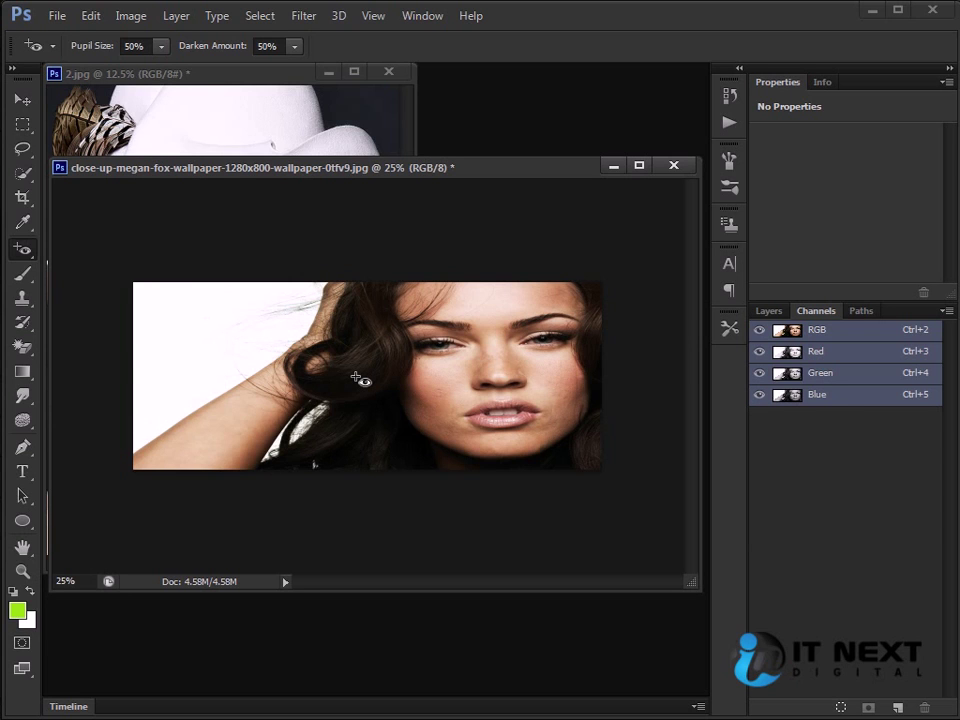
pyautogui.hotkey('ctrl', 'z')
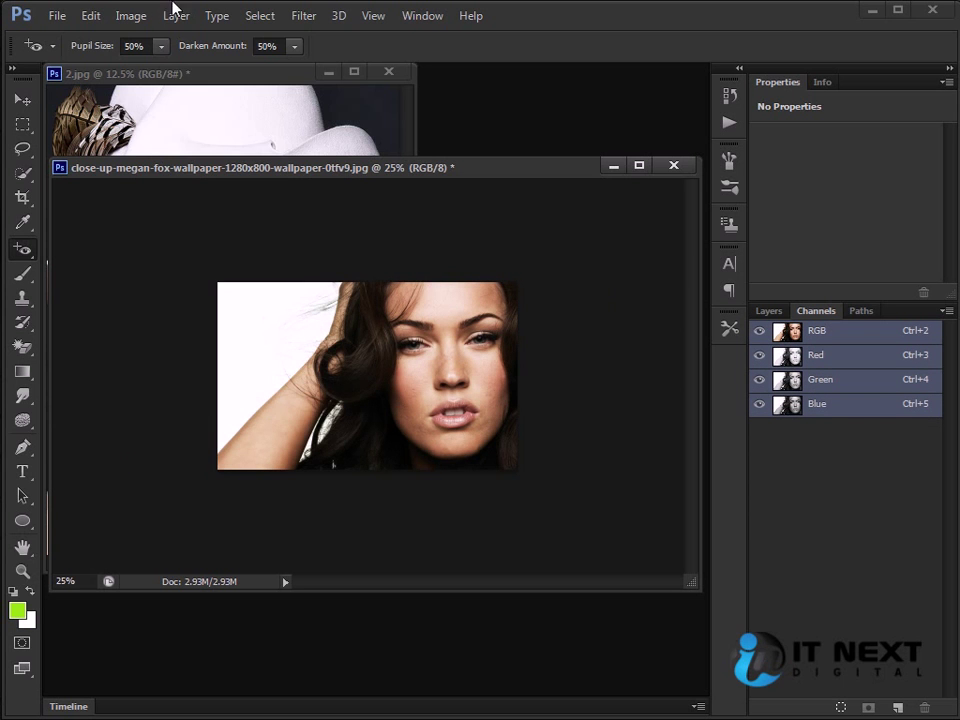
# Resize proportionally to 15 inches wide (960 × 600 px) with Scale Styles on, then undo it
pyautogui.click(139, 16)
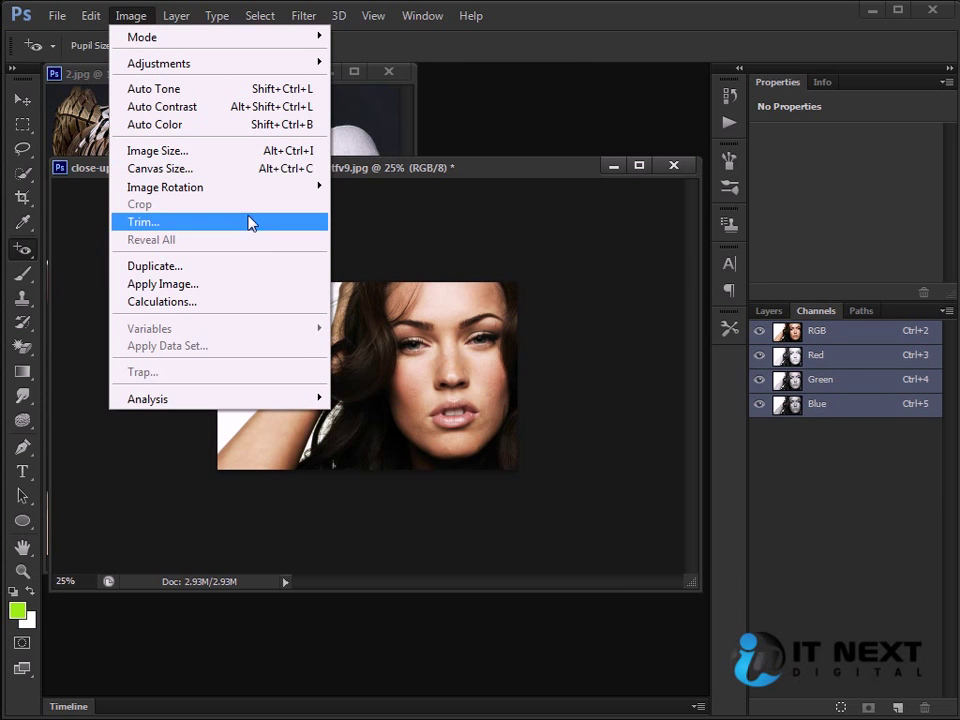
pyautogui.click(204, 156)
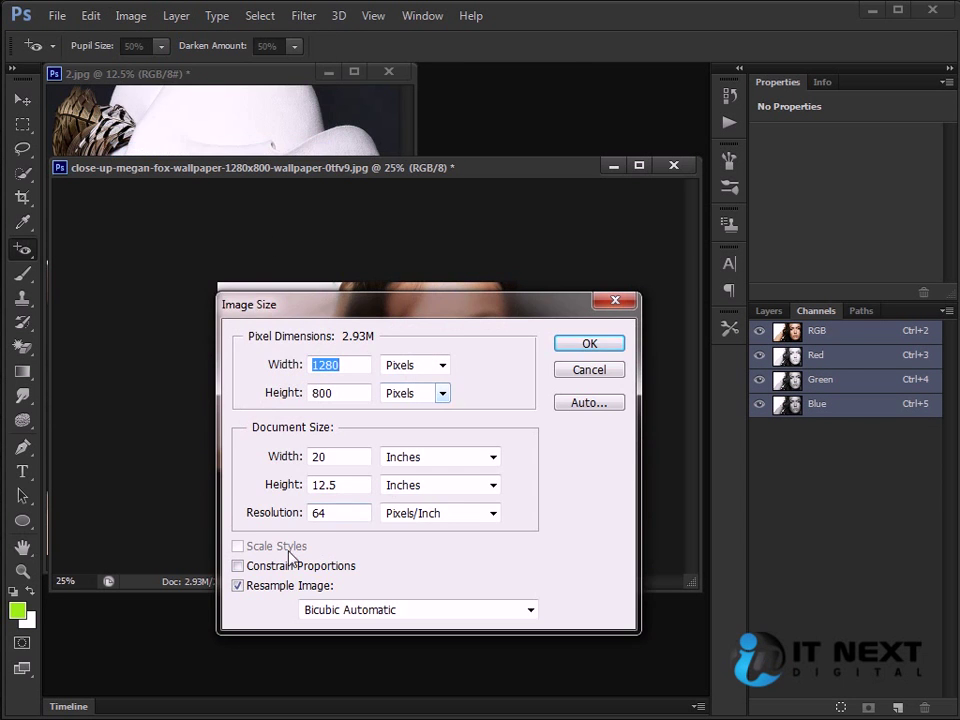
pyautogui.click(280, 569)
pyautogui.click(237, 547)
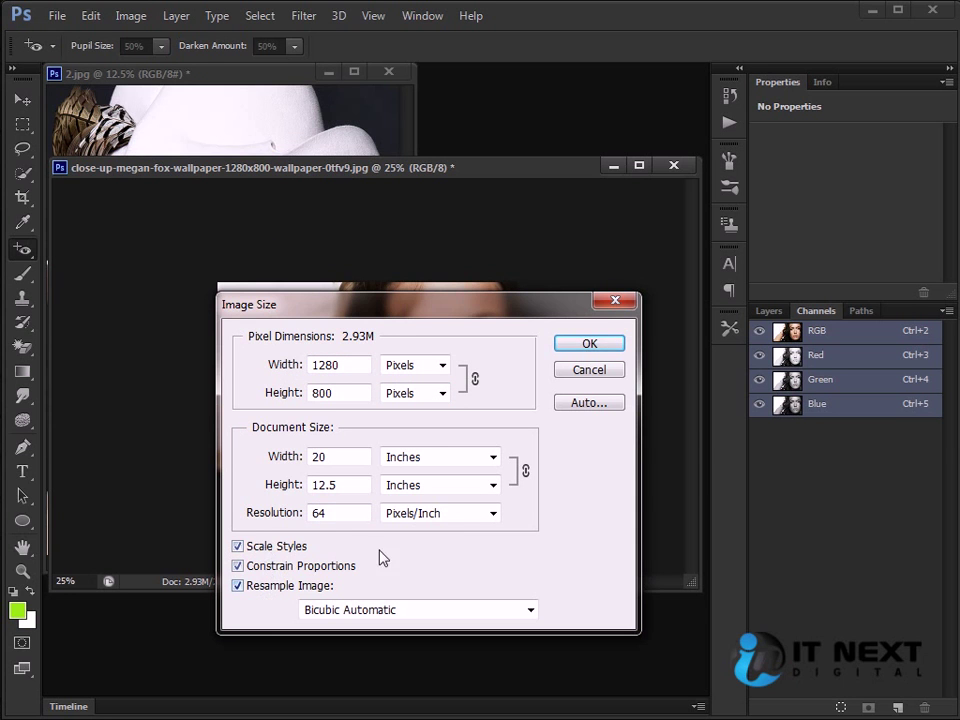
pyautogui.moveTo(446, 307); pyautogui.dragTo(556, 319)
pyautogui.doubleClick(463, 378)
pyautogui.click(435, 468)
pyautogui.doubleClick(435, 468)
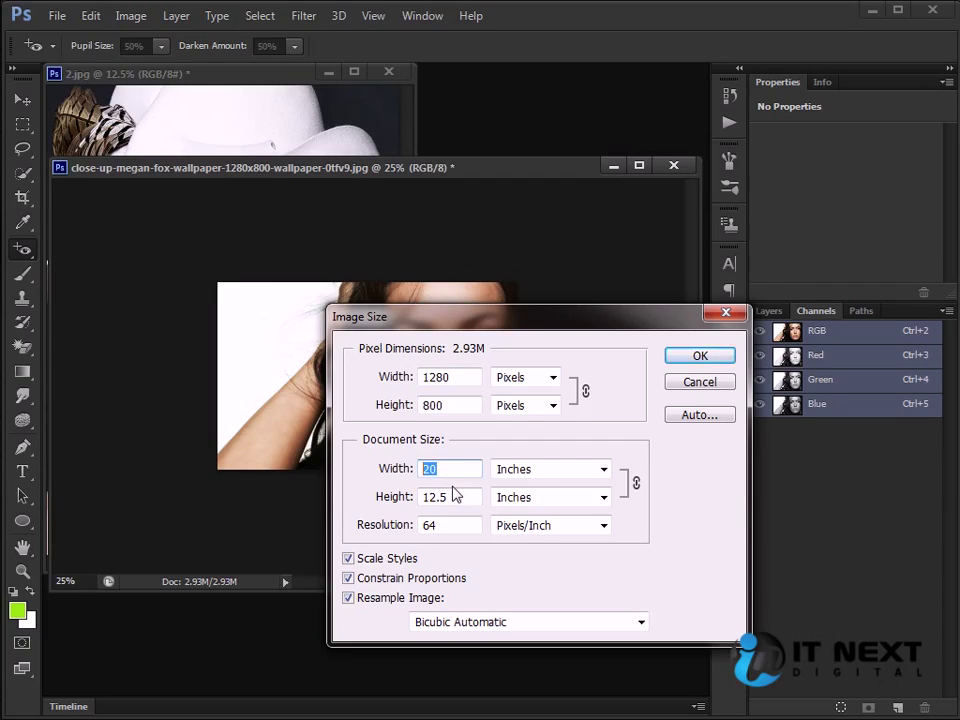
pyautogui.moveTo(453, 490)
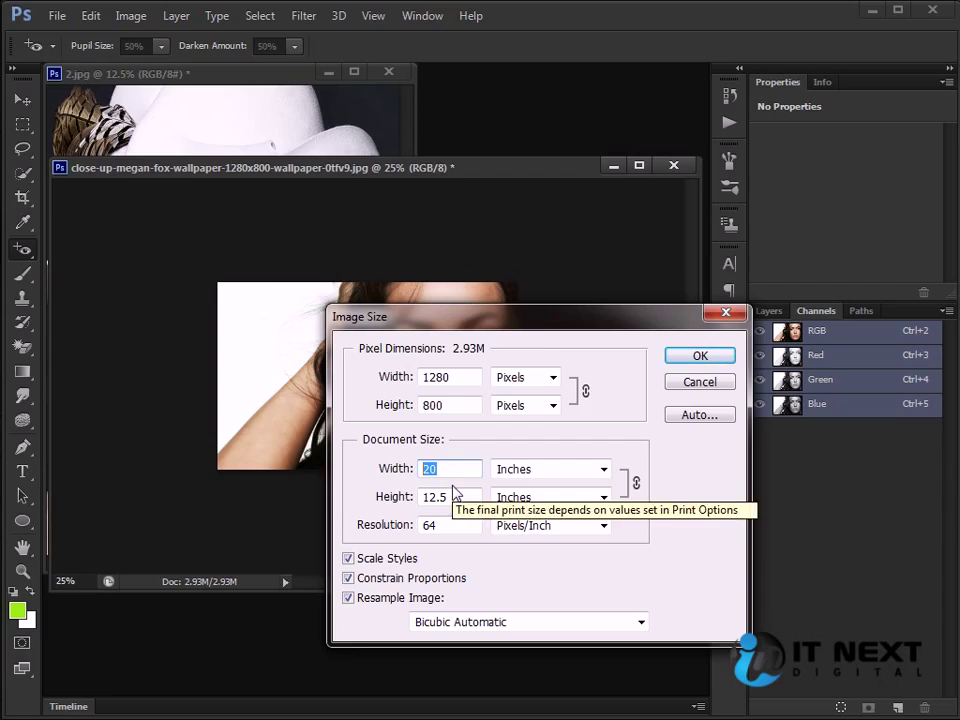
pyautogui.write('15')
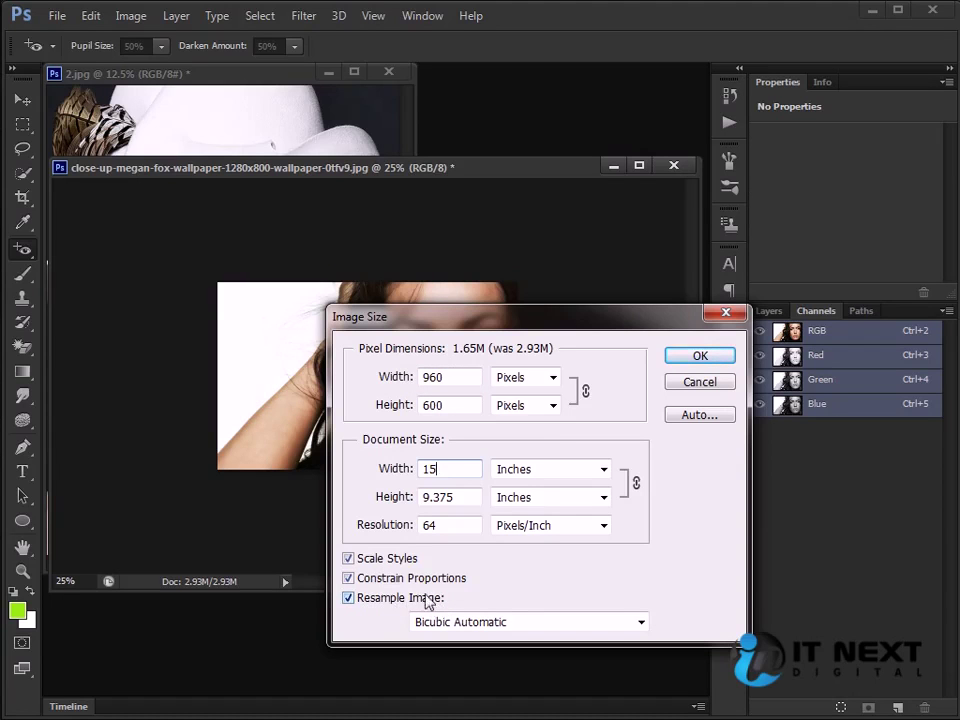
pyautogui.click(678, 357)
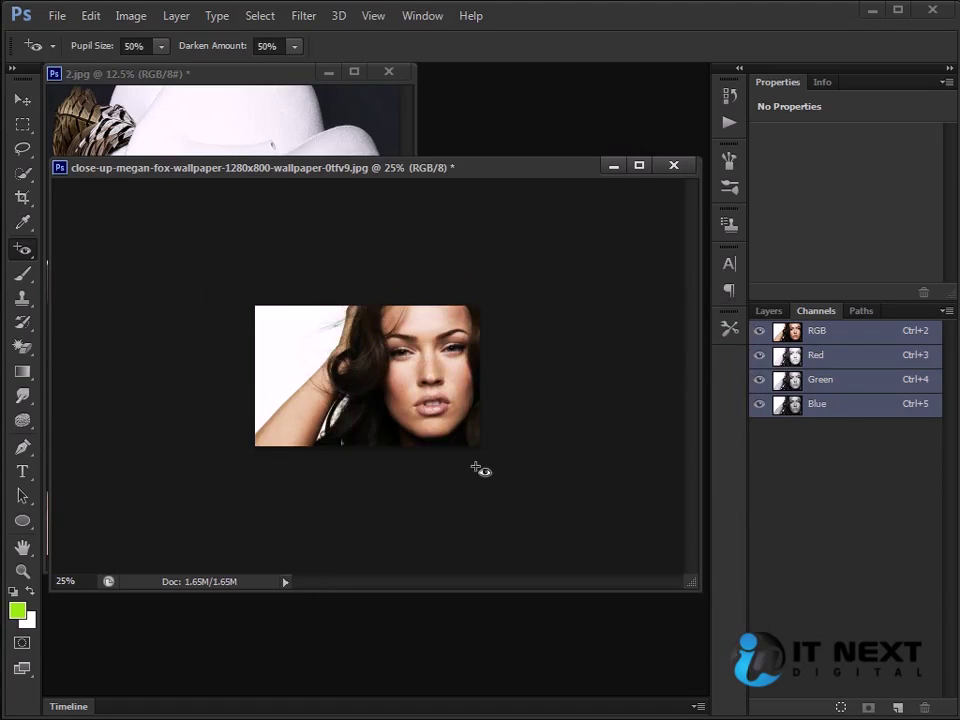
pyautogui.hotkey('ctrl', 'z')
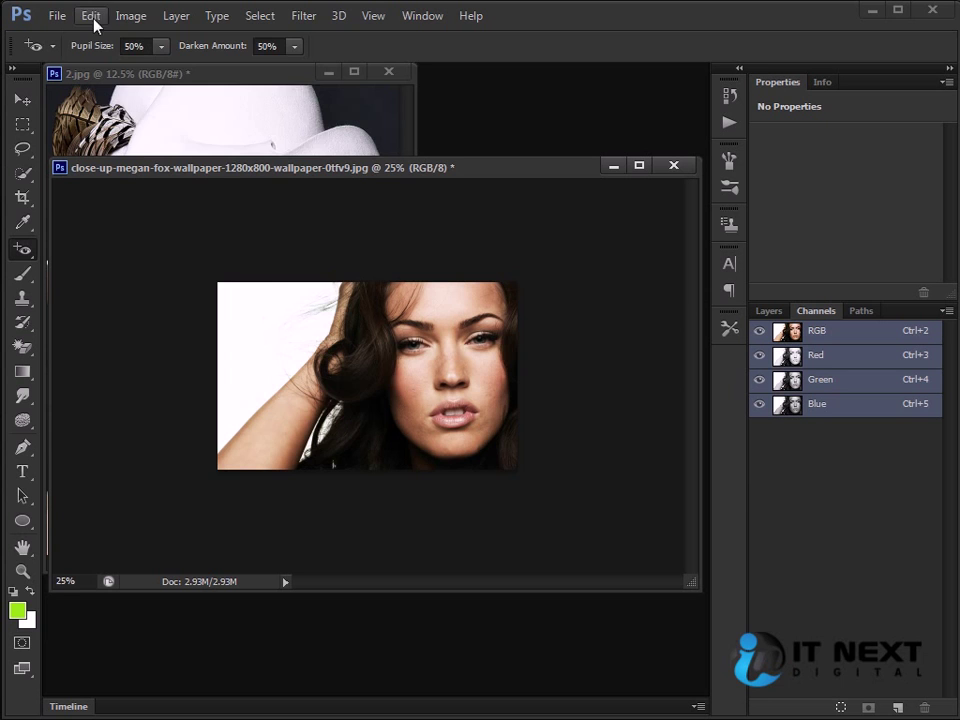
pyautogui.click(124, 17)
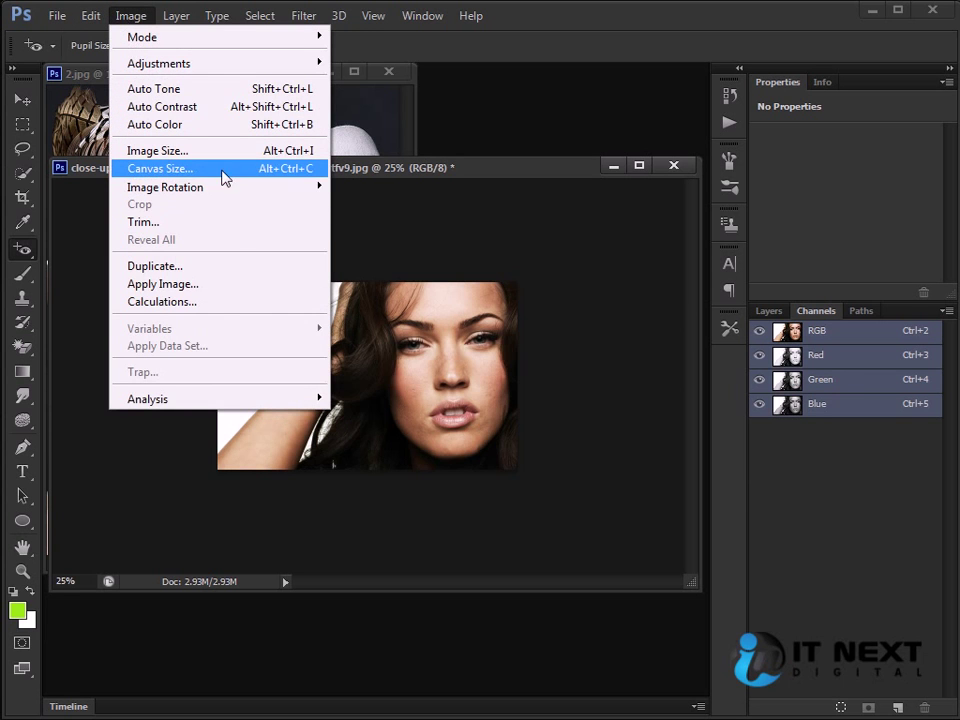
# Set the canvas height to 13 inches with the anchor at bottom centre
pyautogui.click(226, 177)
pyautogui.moveTo(479, 355)
pyautogui.mouseDown()
pyautogui.moveTo(690, 372)
pyautogui.moveTo(703, 341)
pyautogui.mouseUp()
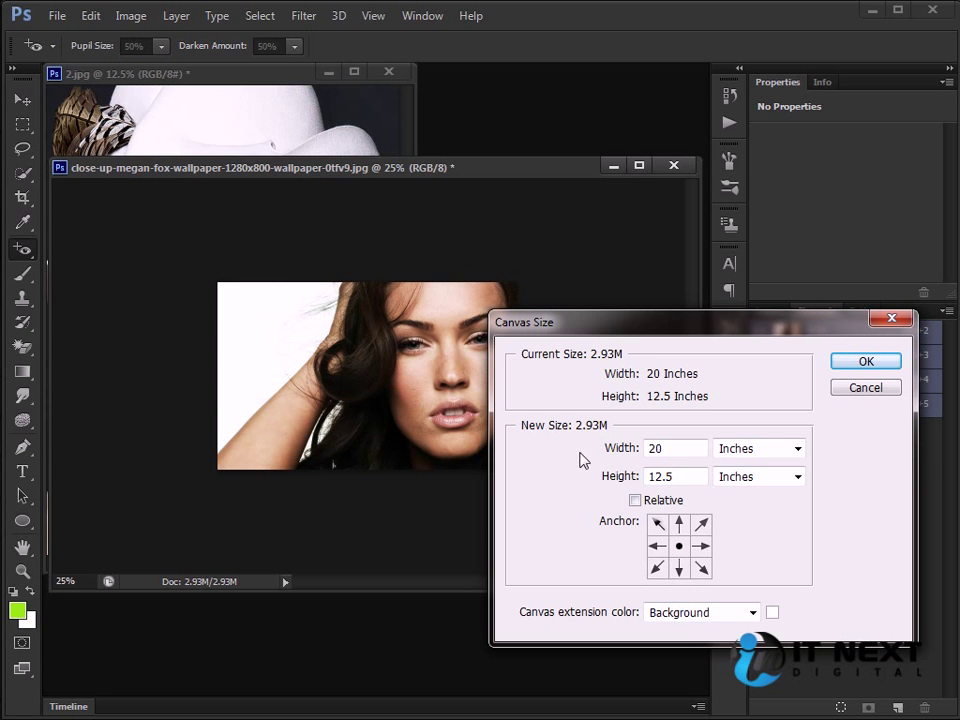
pyautogui.moveTo(633, 330); pyautogui.dragTo(637, 344)
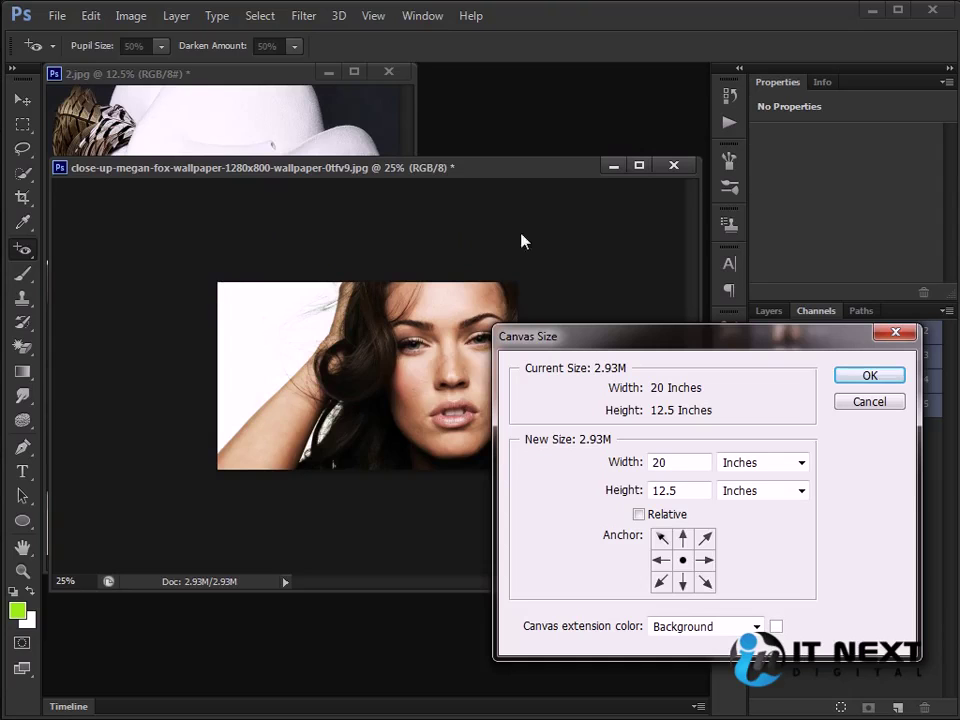
pyautogui.click(704, 539)
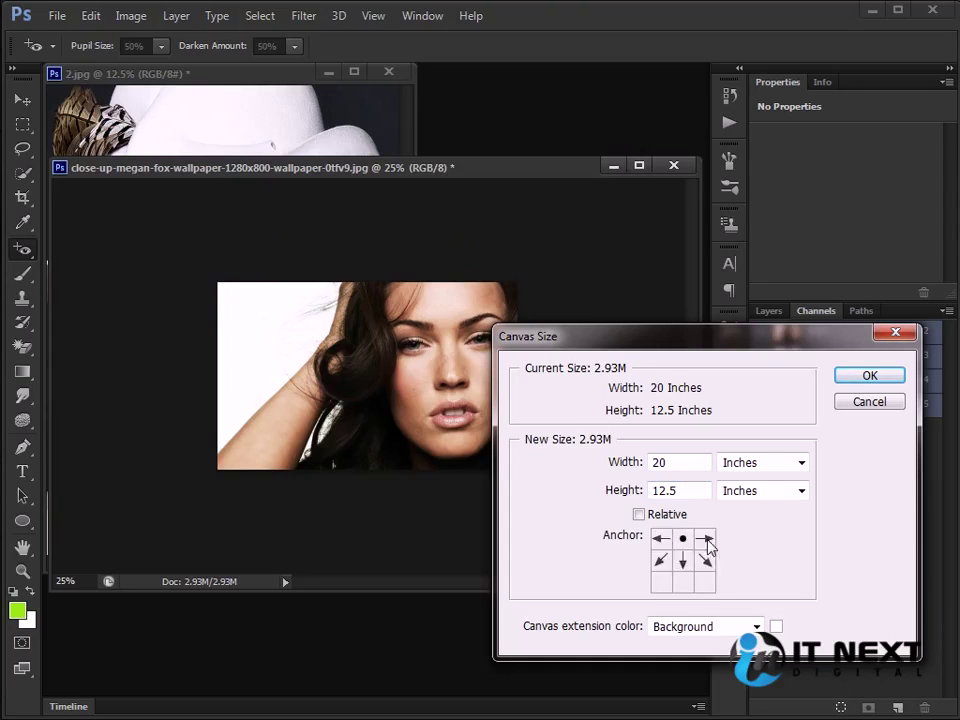
pyautogui.click(705, 581)
pyautogui.click(661, 539)
pyautogui.click(705, 539)
pyautogui.click(705, 581)
pyautogui.click(661, 581)
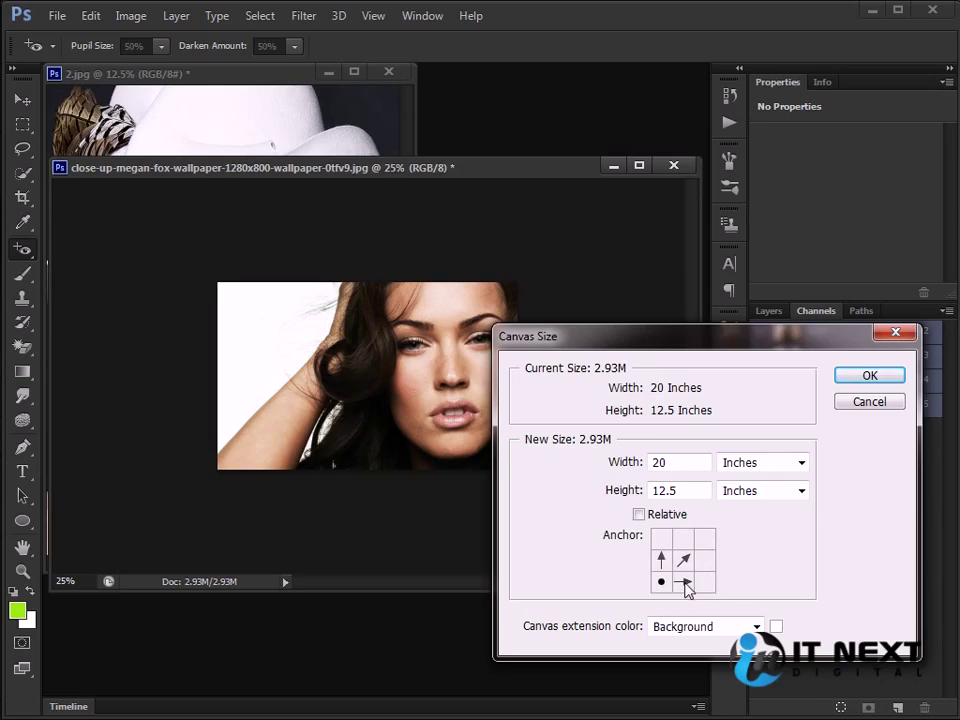
pyautogui.click(684, 581)
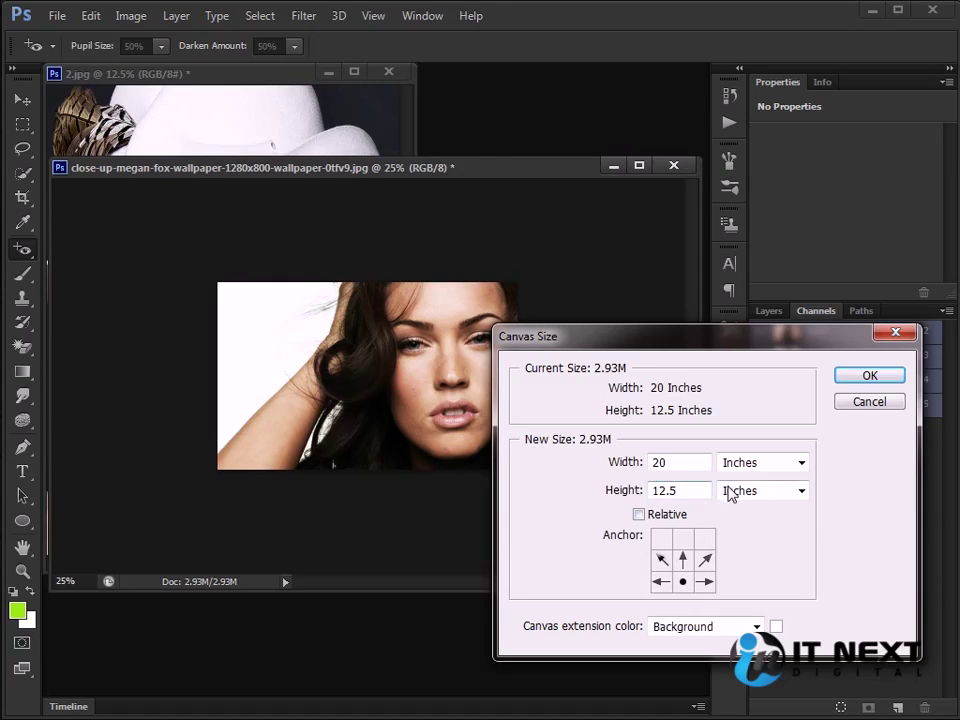
pyautogui.moveTo(700, 490); pyautogui.dragTo(510, 489)
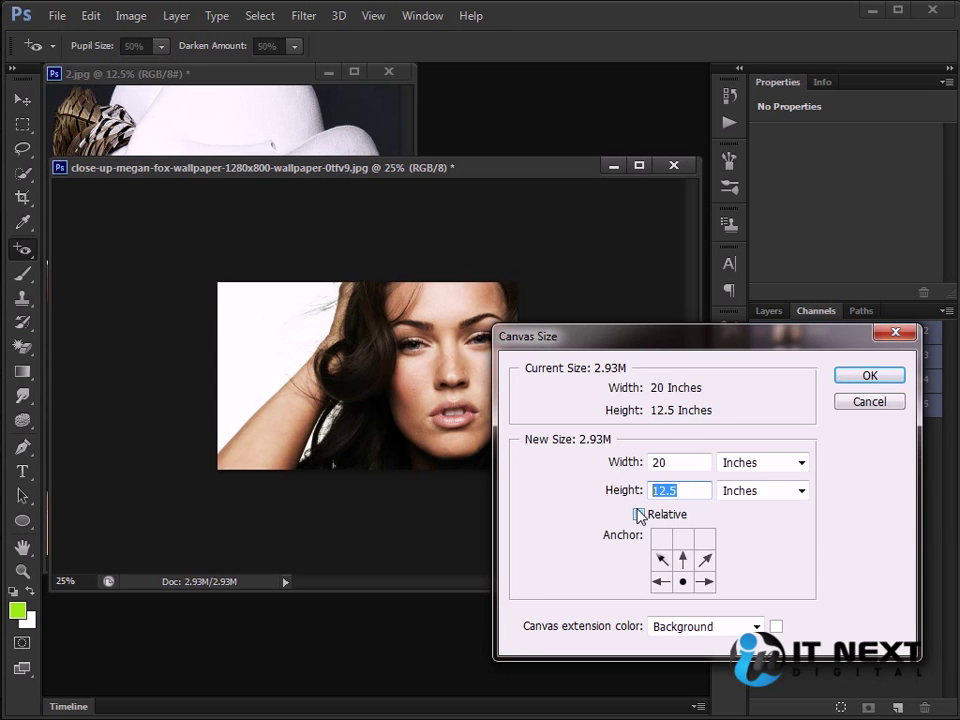
pyautogui.write('13')
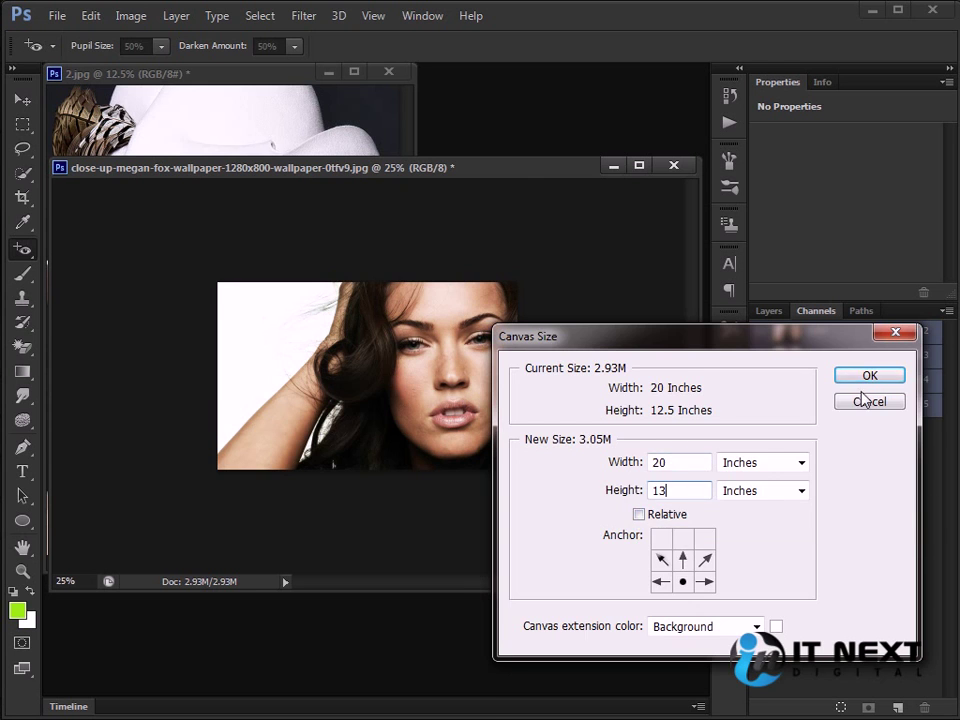
pyautogui.press('Return')
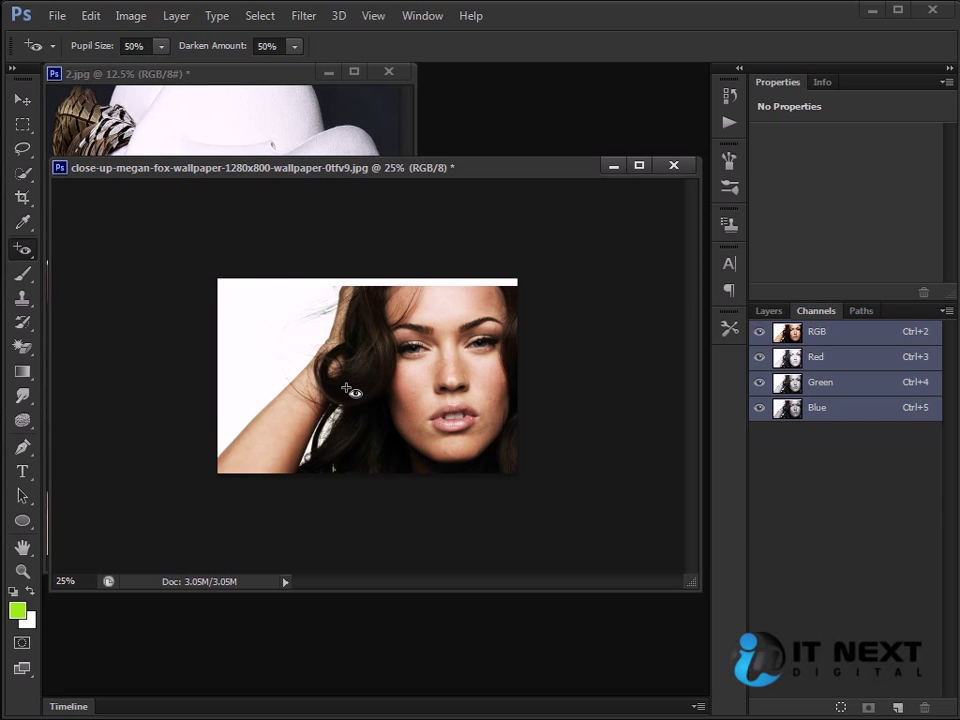
# Anchor the canvas at middle-left and switch its size units to pixels
pyautogui.click(131, 16)
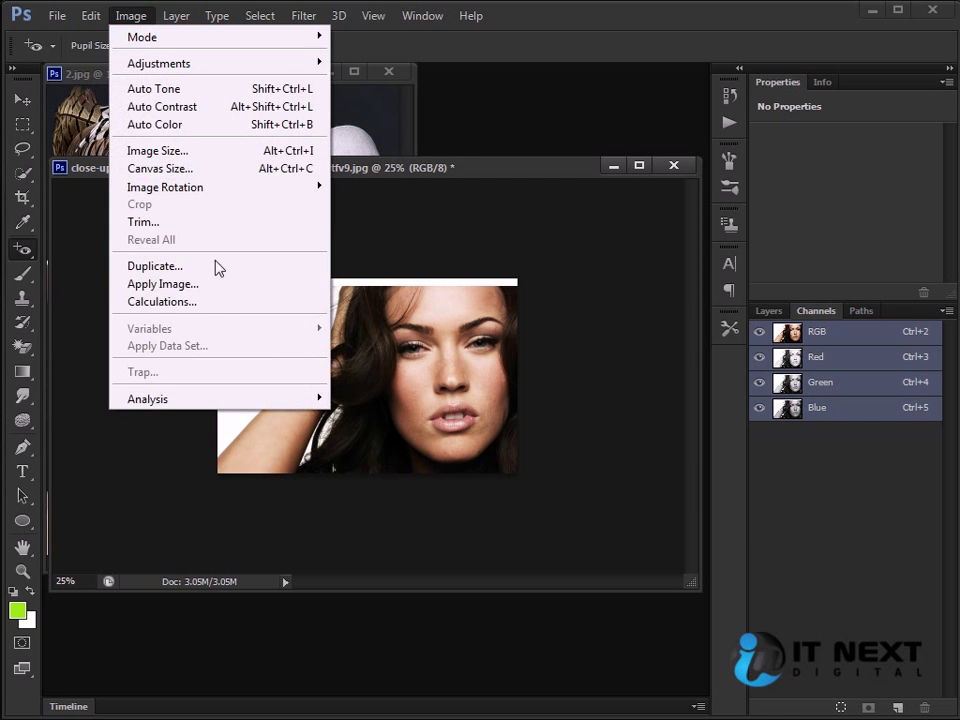
pyautogui.click(200, 168)
pyautogui.moveTo(609, 341)
pyautogui.mouseDown()
pyautogui.moveTo(375, 343)
pyautogui.moveTo(506, 383)
pyautogui.moveTo(525, 357)
pyautogui.mouseUp()
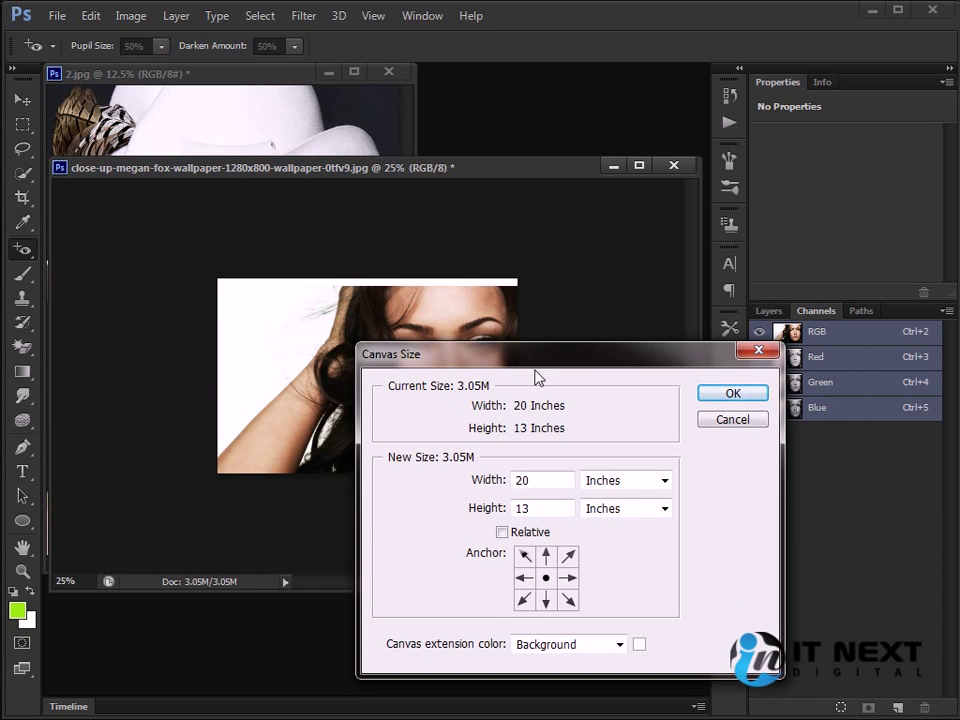
pyautogui.click(523, 578)
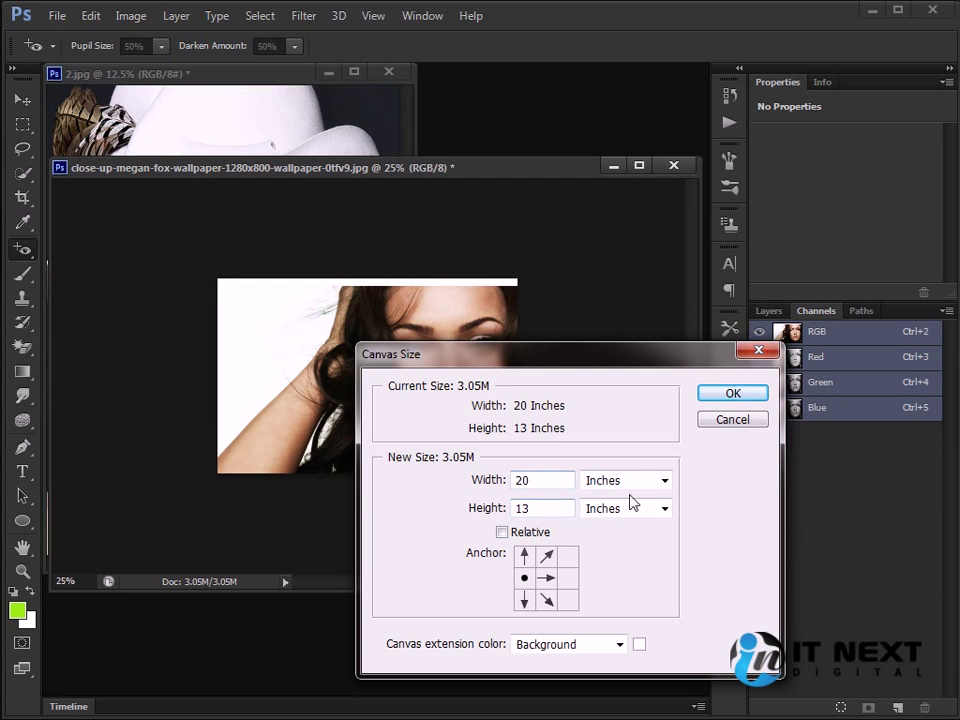
pyautogui.click(664, 508)
pyautogui.click(615, 542)
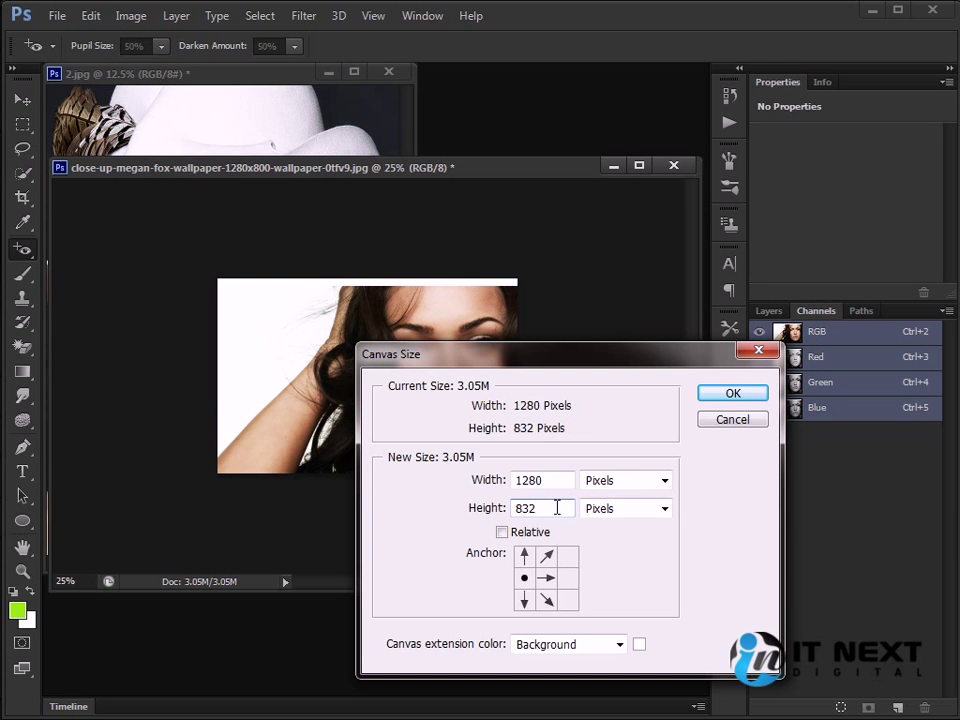
# Set the canvas width to 1500 pixels and apply it
pyautogui.doubleClick(549, 508)
pyautogui.click(560, 482)
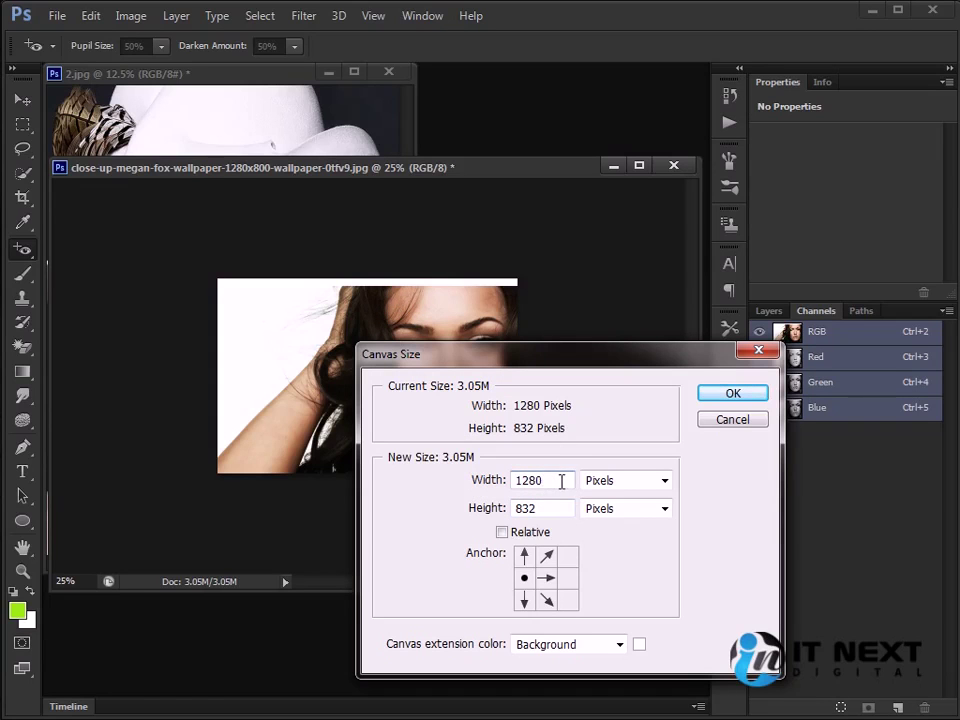
pyautogui.doubleClick(561, 481)
pyautogui.click(561, 483)
pyautogui.doubleClick(555, 480)
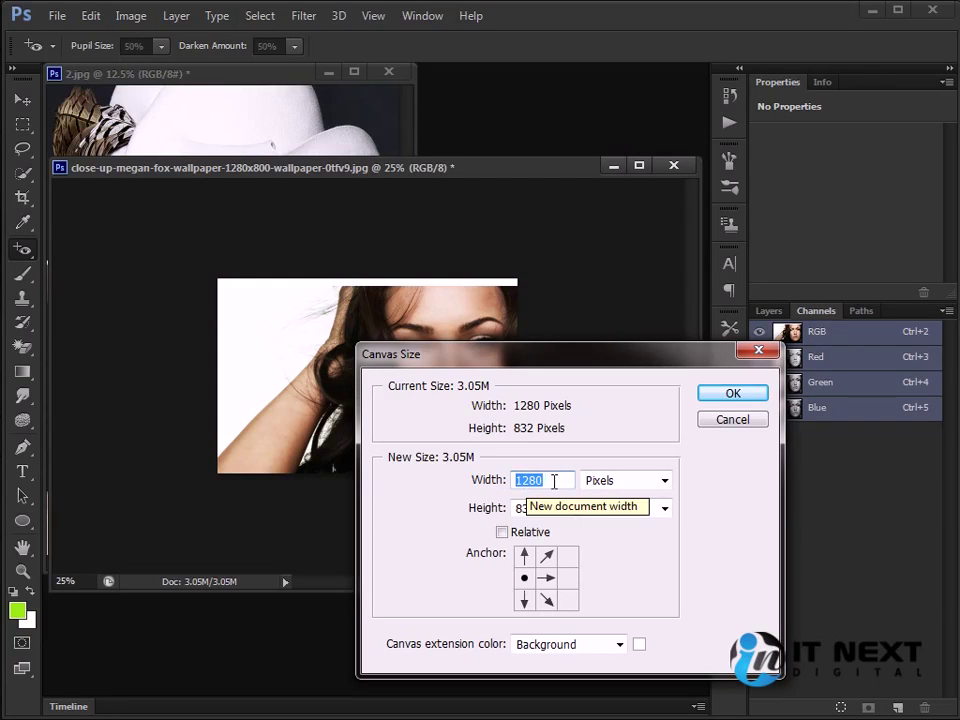
pyautogui.write('1500')
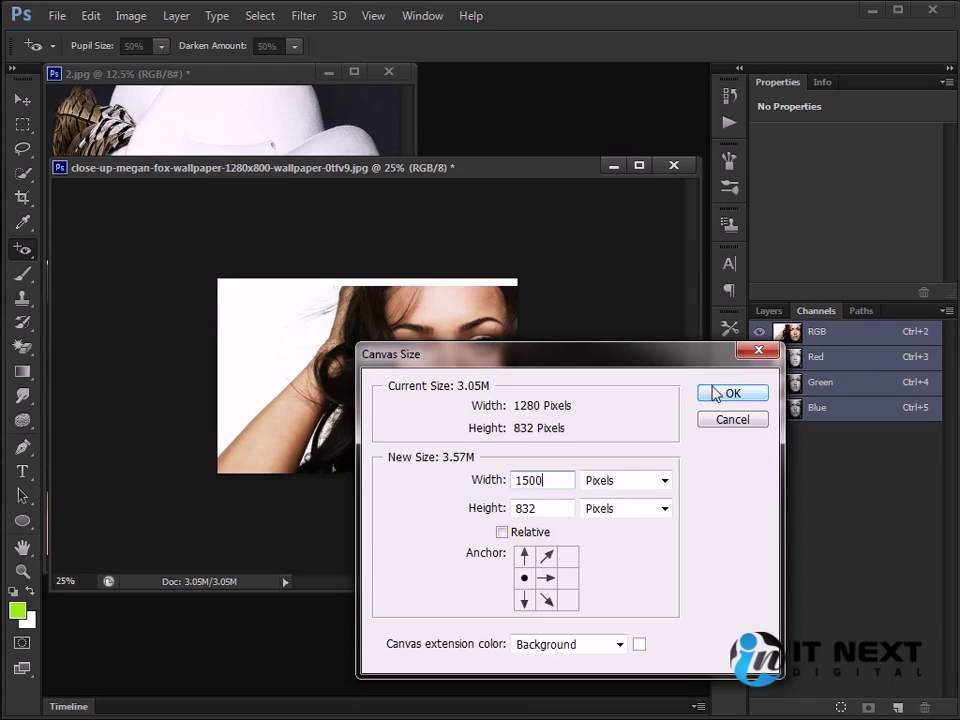
pyautogui.click(716, 396)
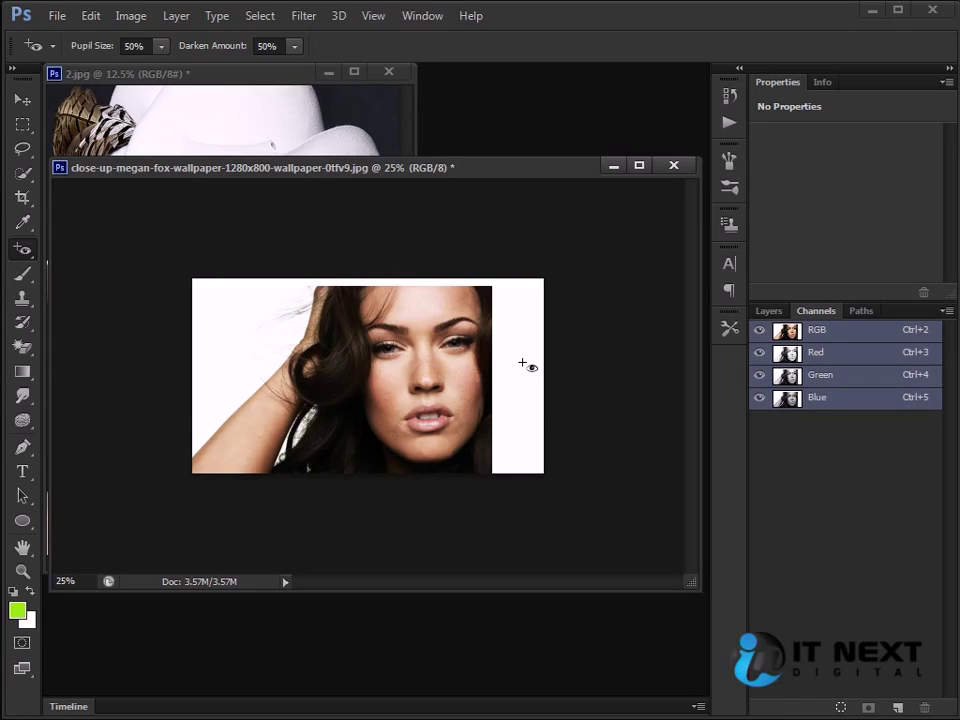
# Undo the widening, then extend the canvas to 21 inches wide anchored middle-left
pyautogui.hotkey('ctrl', 'z')
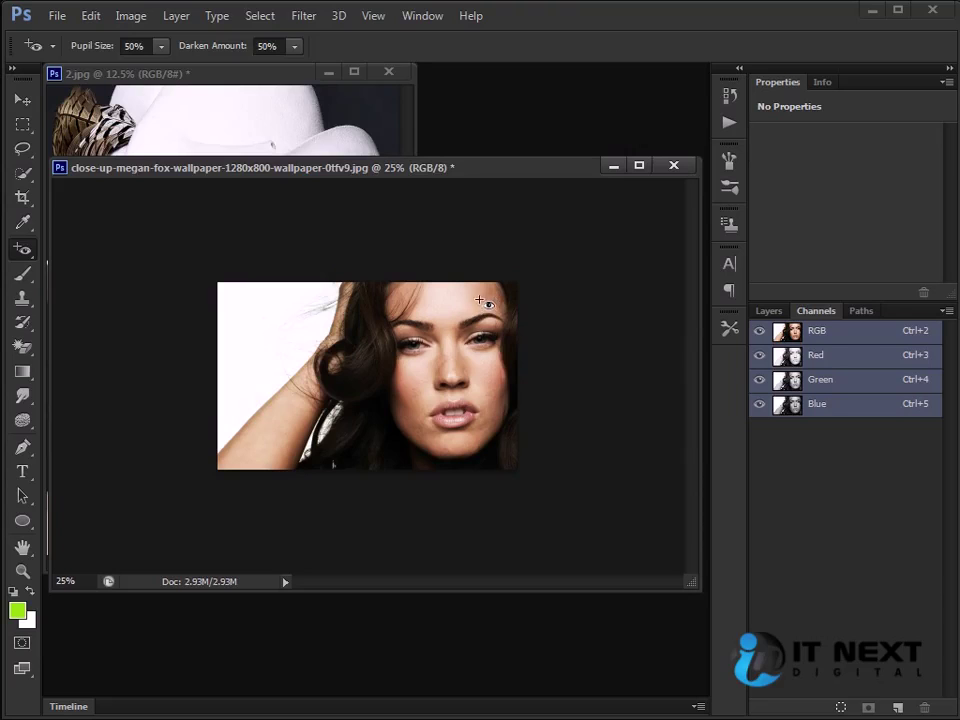
pyautogui.click(133, 15)
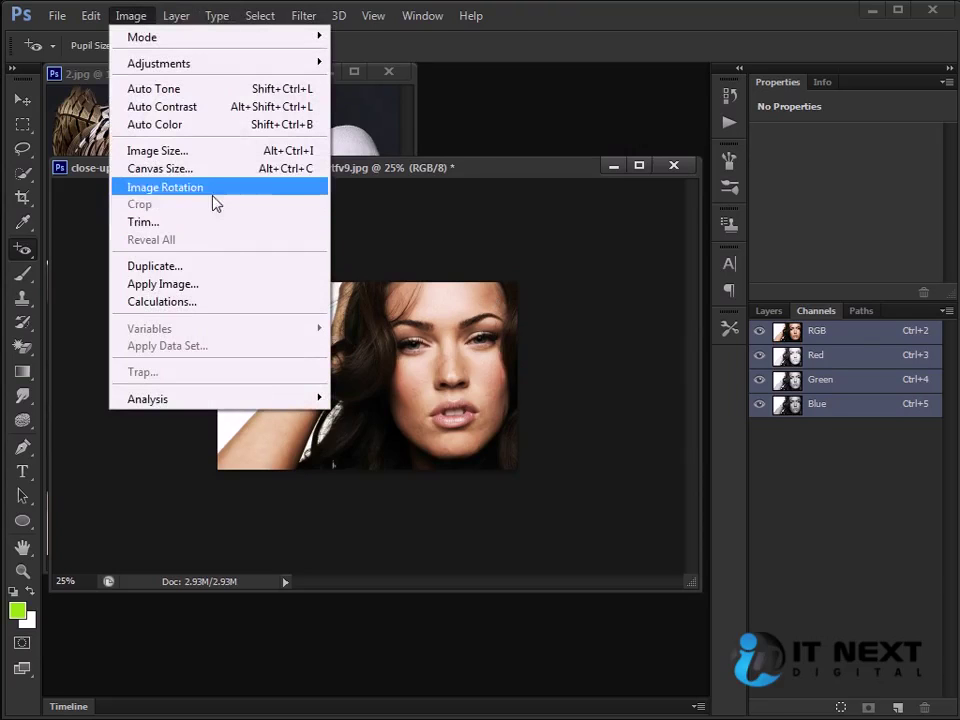
pyautogui.click(227, 170)
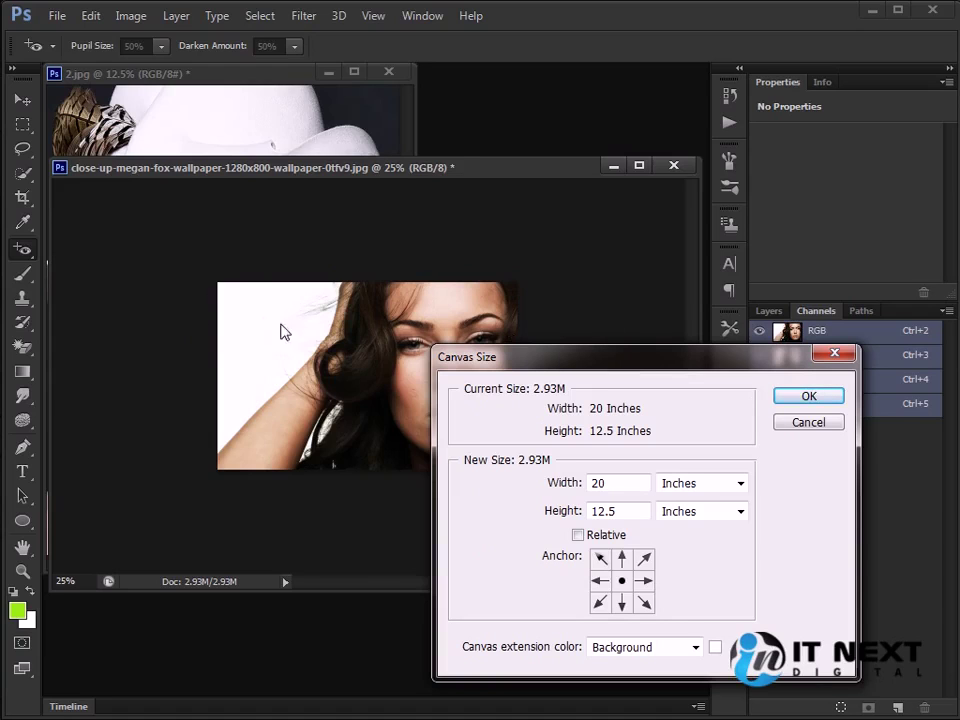
pyautogui.click(600, 580)
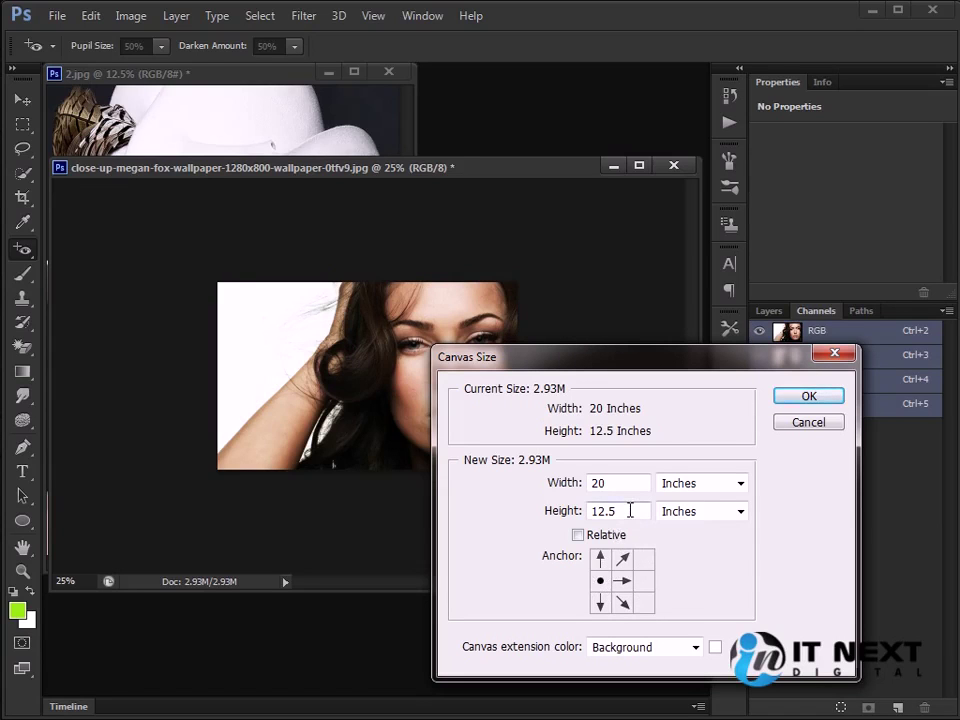
pyautogui.doubleClick(628, 511)
pyautogui.doubleClick(618, 483)
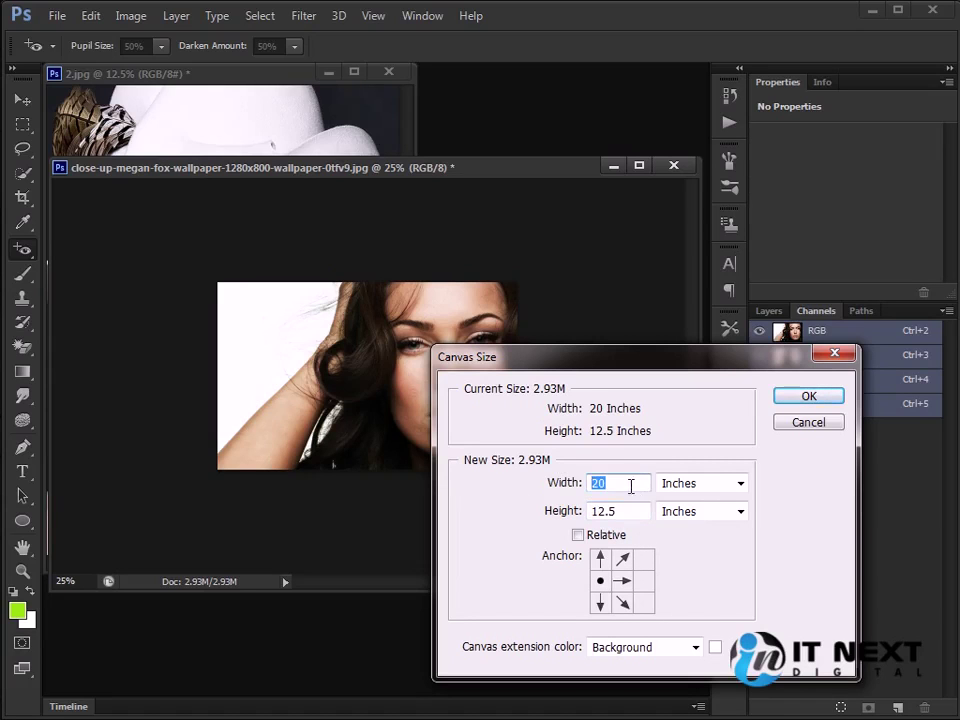
pyautogui.write('21')
pyautogui.click(810, 398)
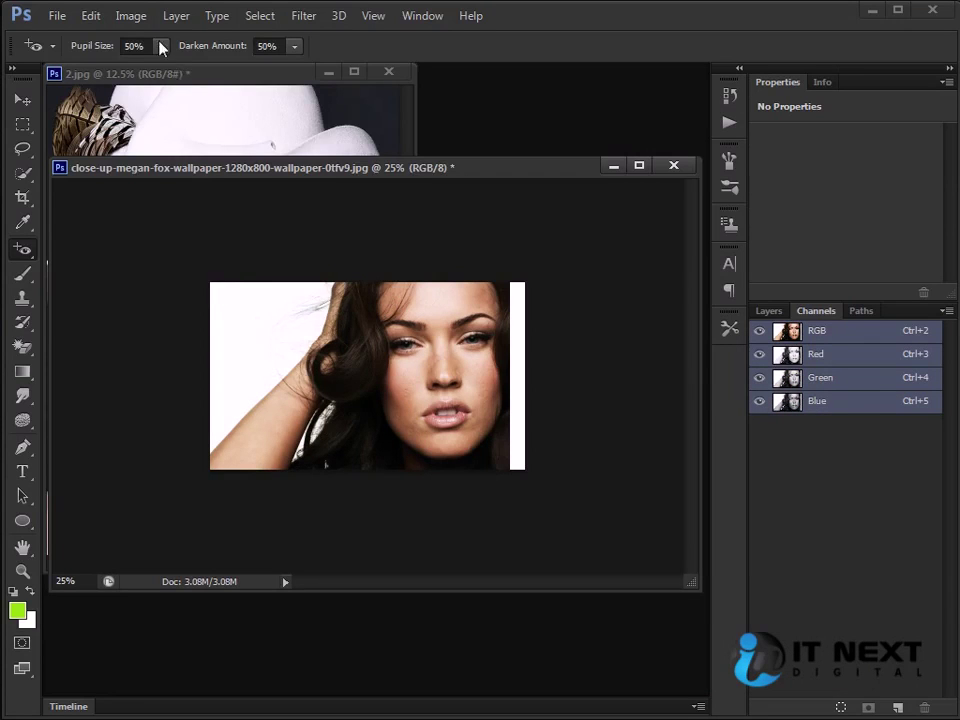
# Extend the canvas to 22 inches wide anchored middle-right
pyautogui.click(140, 17)
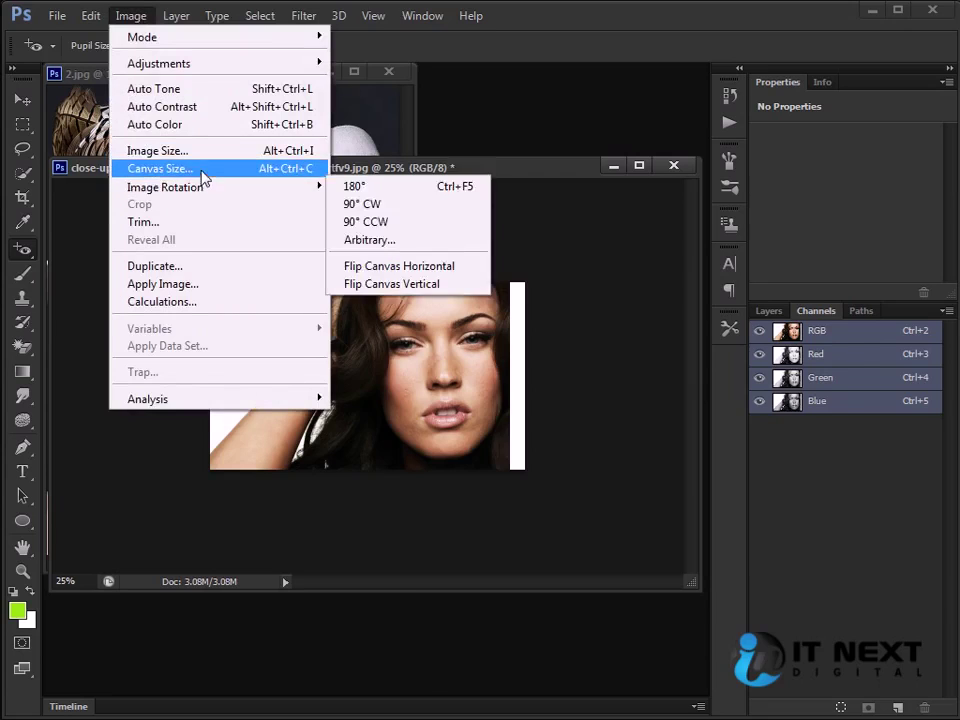
pyautogui.click(214, 168)
pyautogui.click(644, 580)
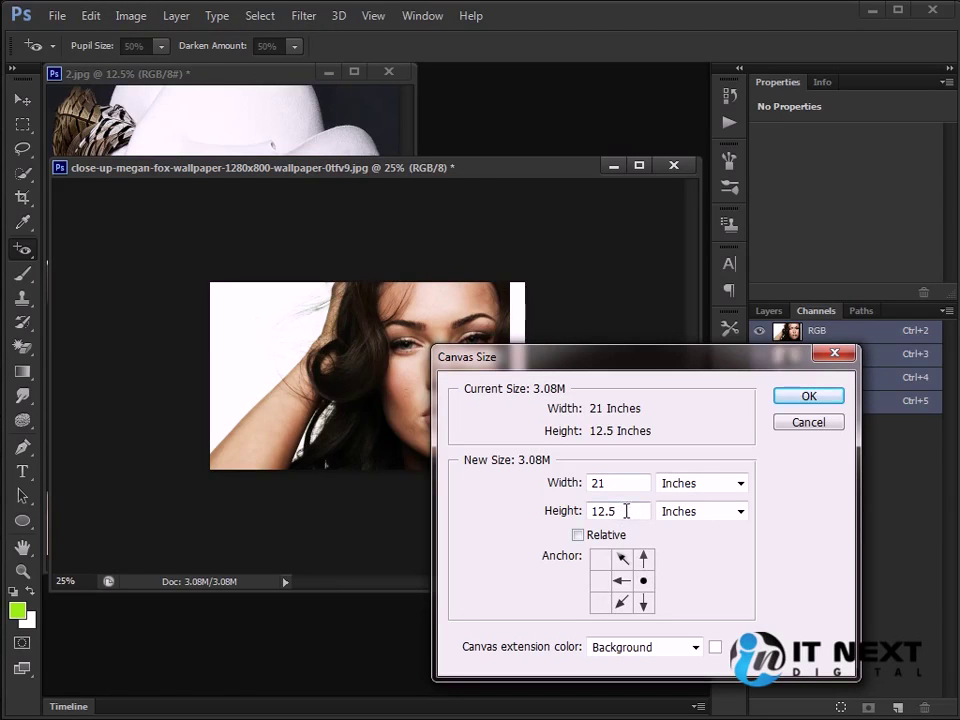
pyautogui.moveTo(656, 369); pyautogui.dragTo(596, 371)
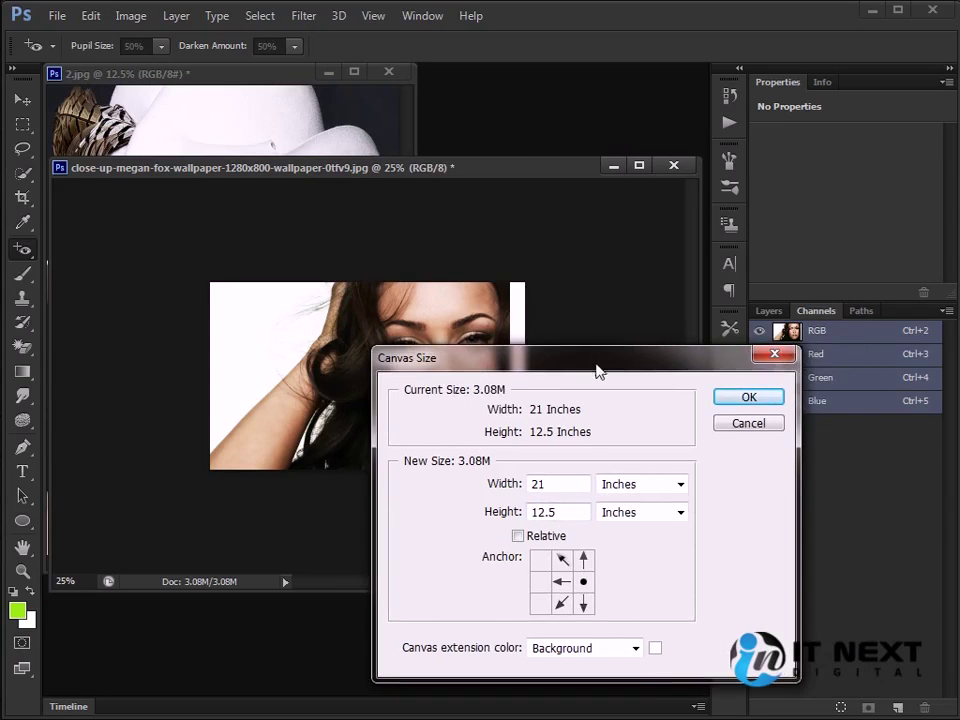
pyautogui.doubleClick(543, 512)
pyautogui.doubleClick(551, 491)
pyautogui.write('22')
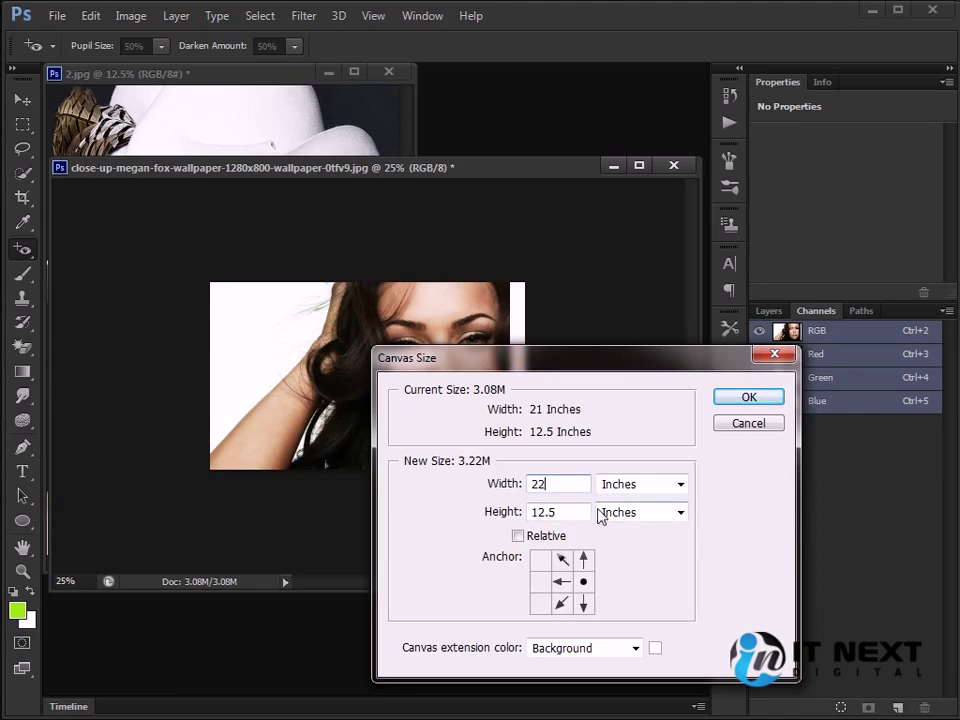
pyautogui.click(748, 399)
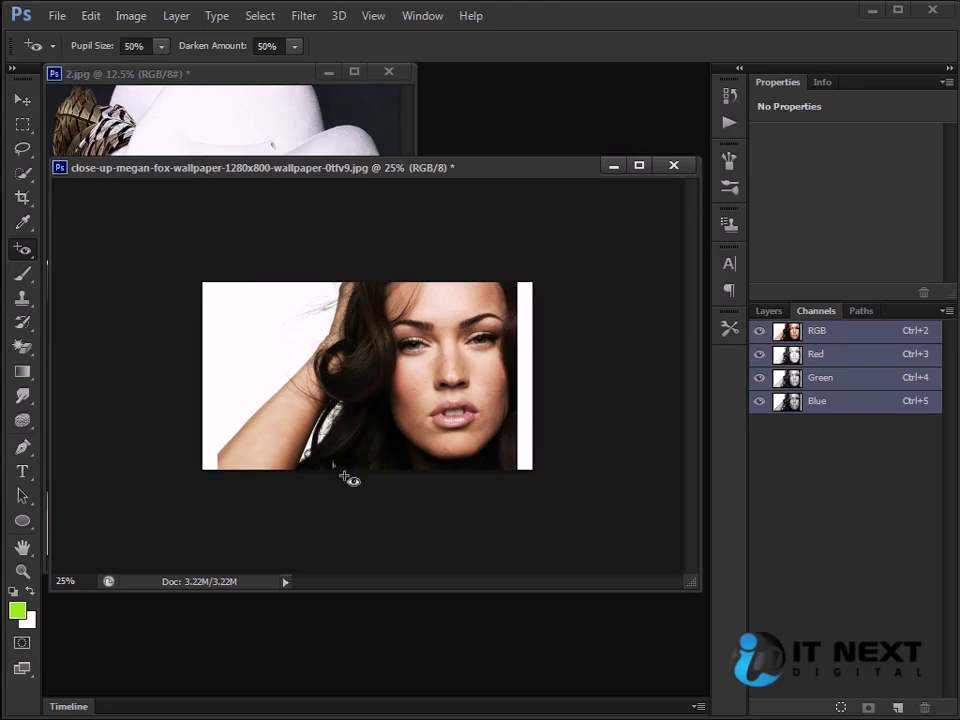
# Raise the canvas height to 13.5 inches anchored at bottom centre
pyautogui.click(131, 16)
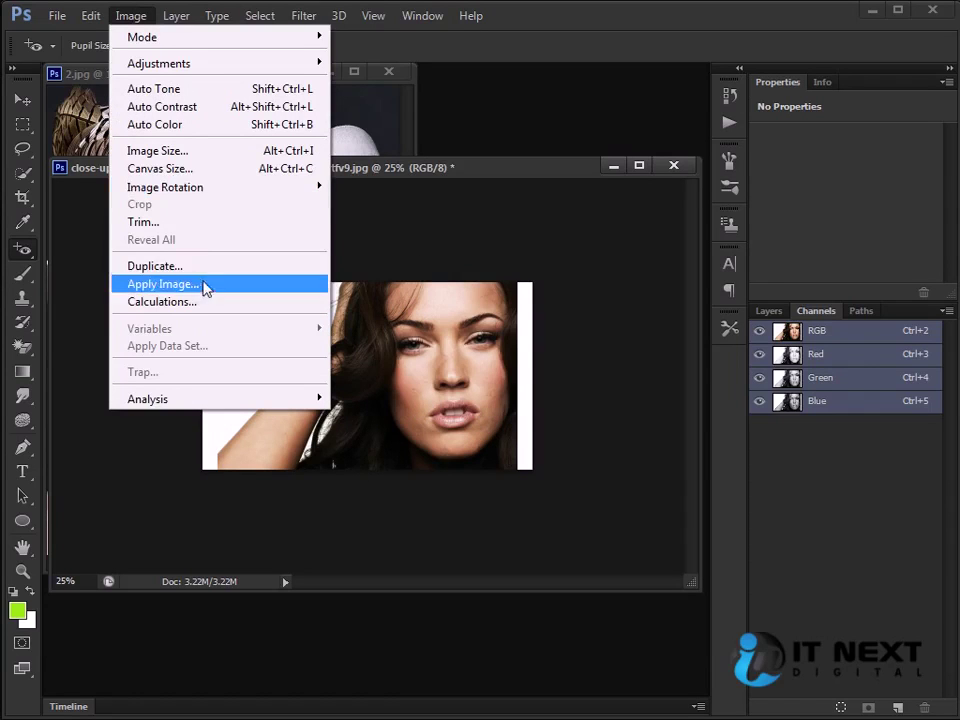
pyautogui.click(160, 168)
pyautogui.click(562, 603)
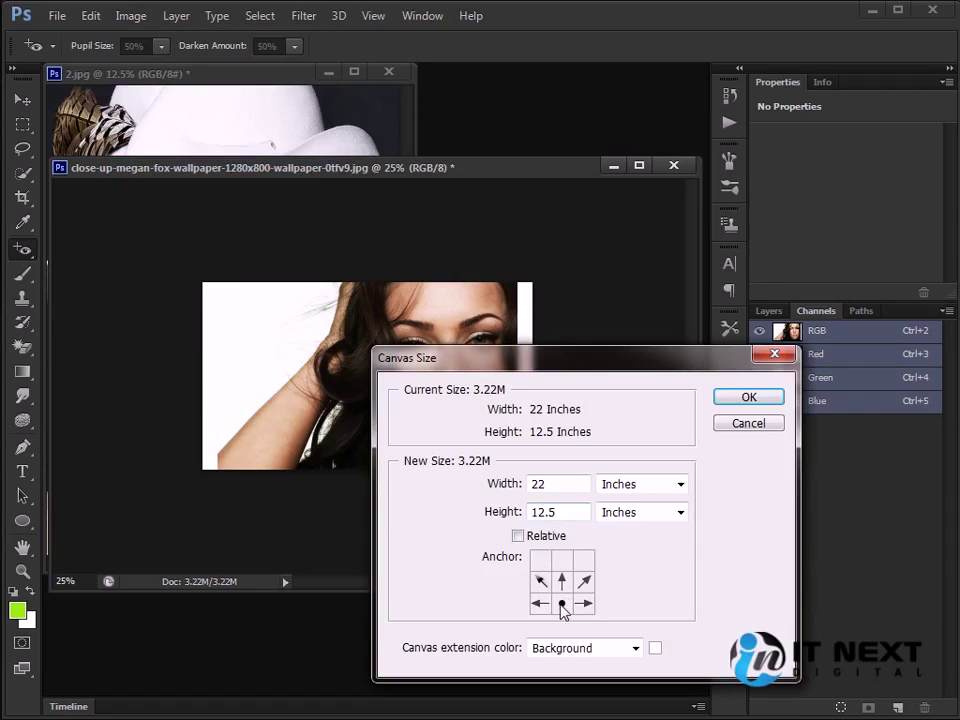
pyautogui.moveTo(567, 513); pyautogui.dragTo(476, 531)
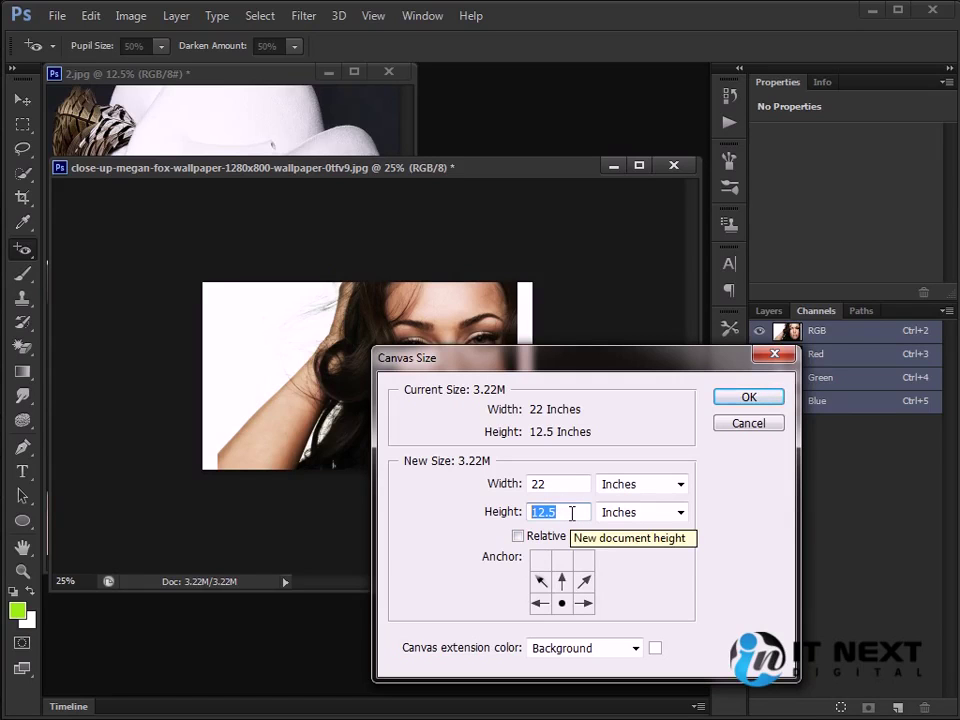
pyautogui.write('13.5')
pyautogui.click(750, 399)
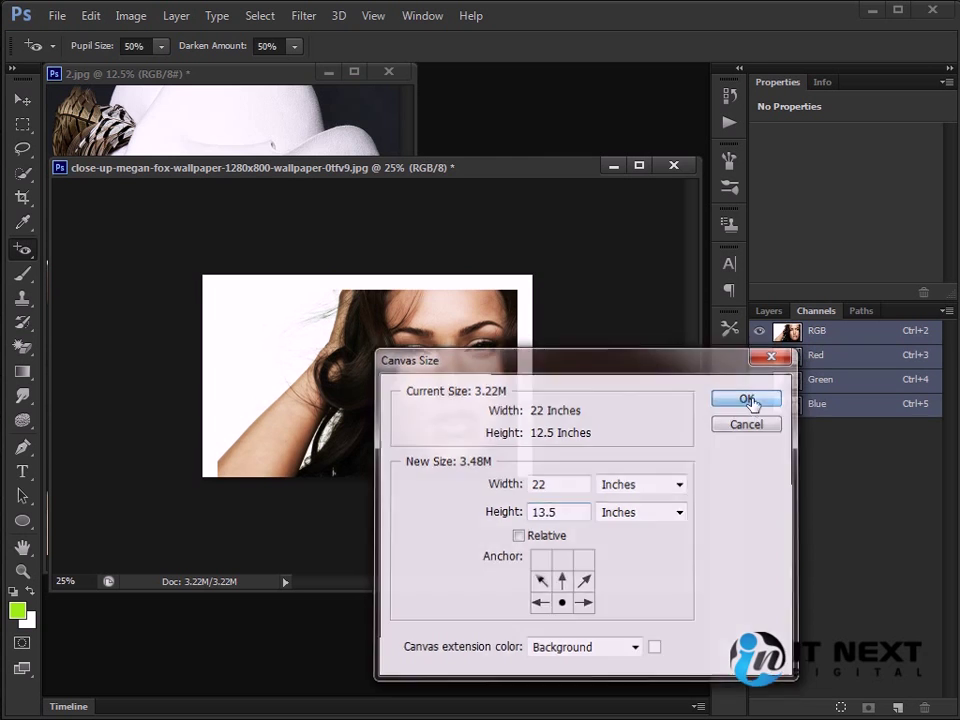
# Raise the canvas height to 14.5 inches anchored at top centre
pyautogui.click(130, 15)
pyautogui.click(165, 168)
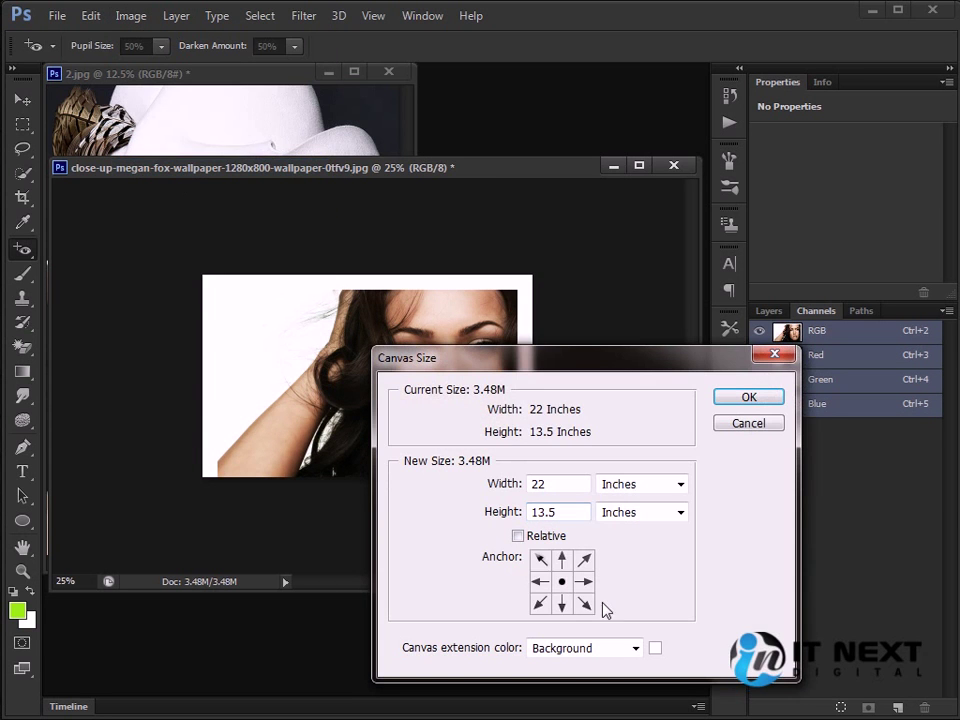
pyautogui.click(562, 560)
pyautogui.moveTo(556, 518); pyautogui.dragTo(404, 510)
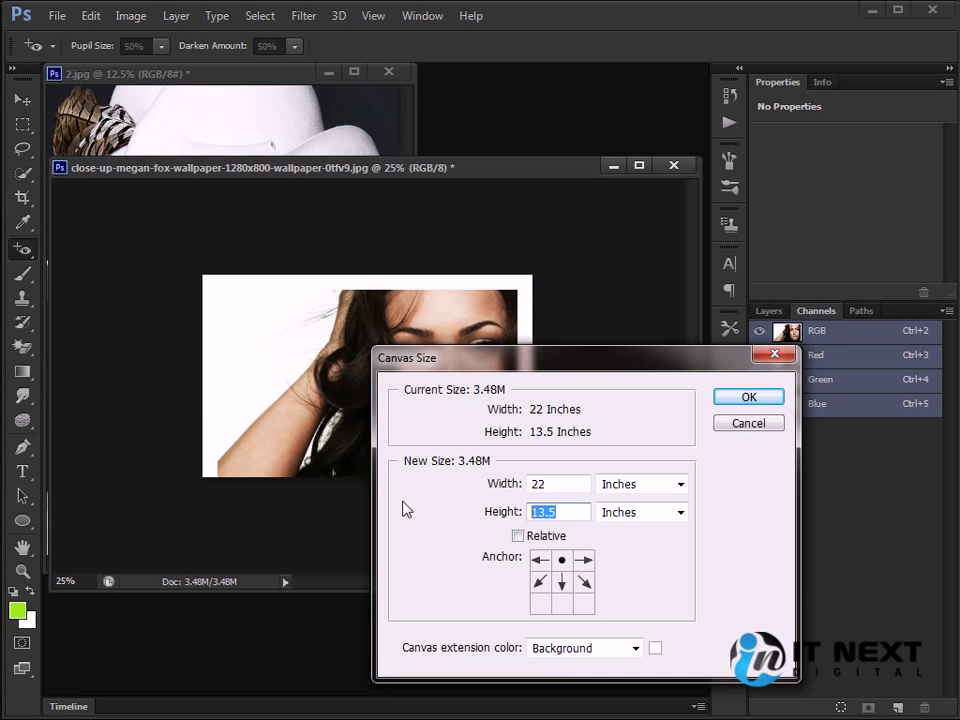
pyautogui.write('14')
pyautogui.click(749, 399)
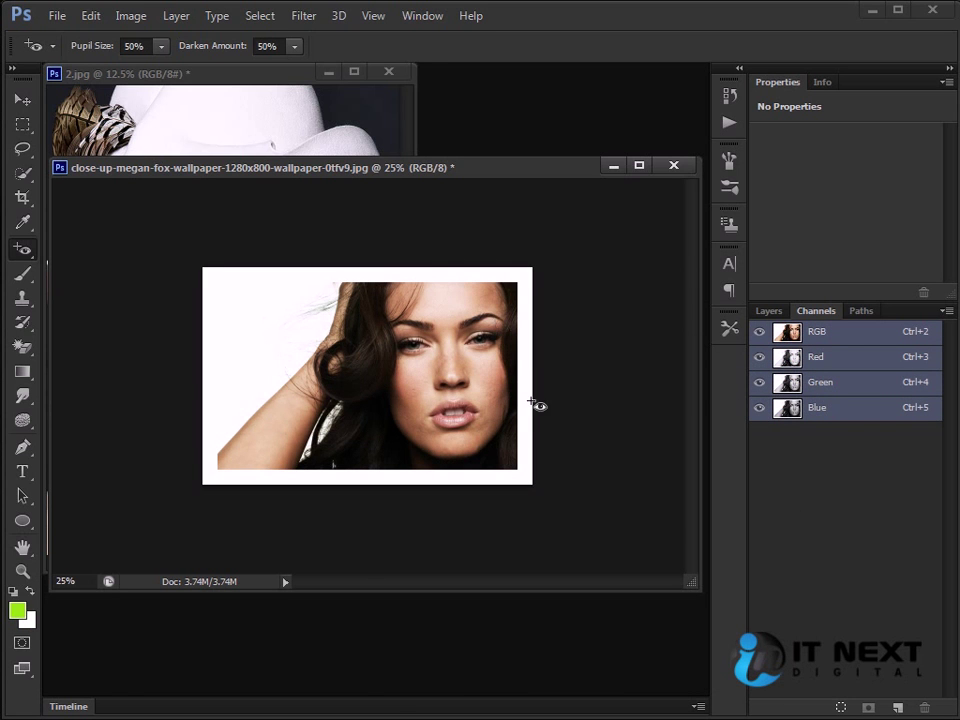